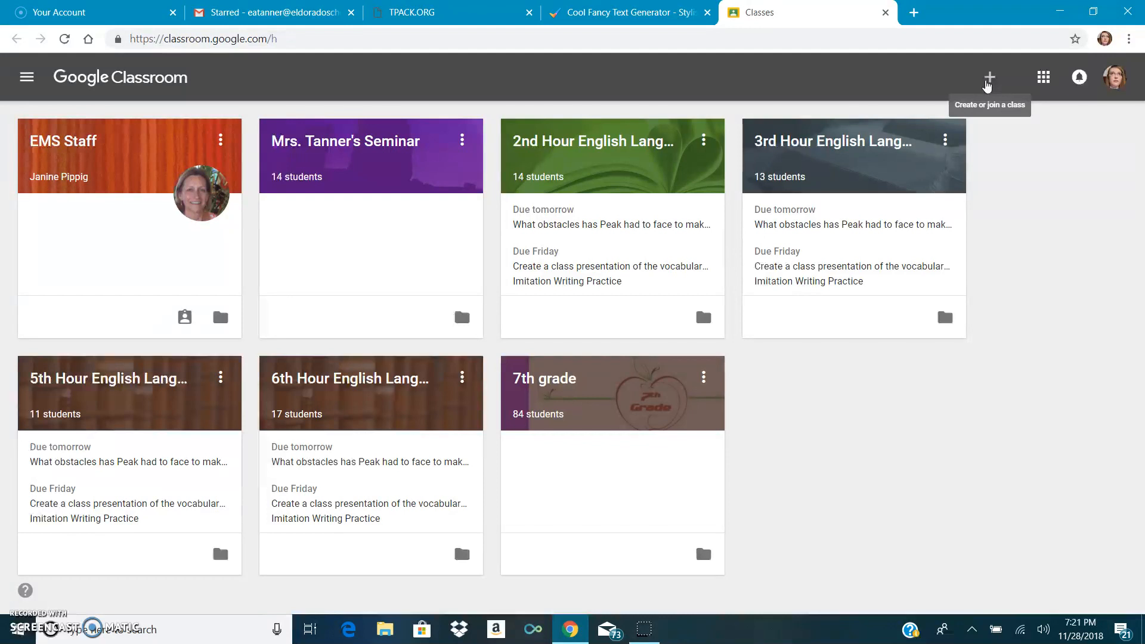
- Create a new class named "Test Class Hour 1"
left_click(988, 84)
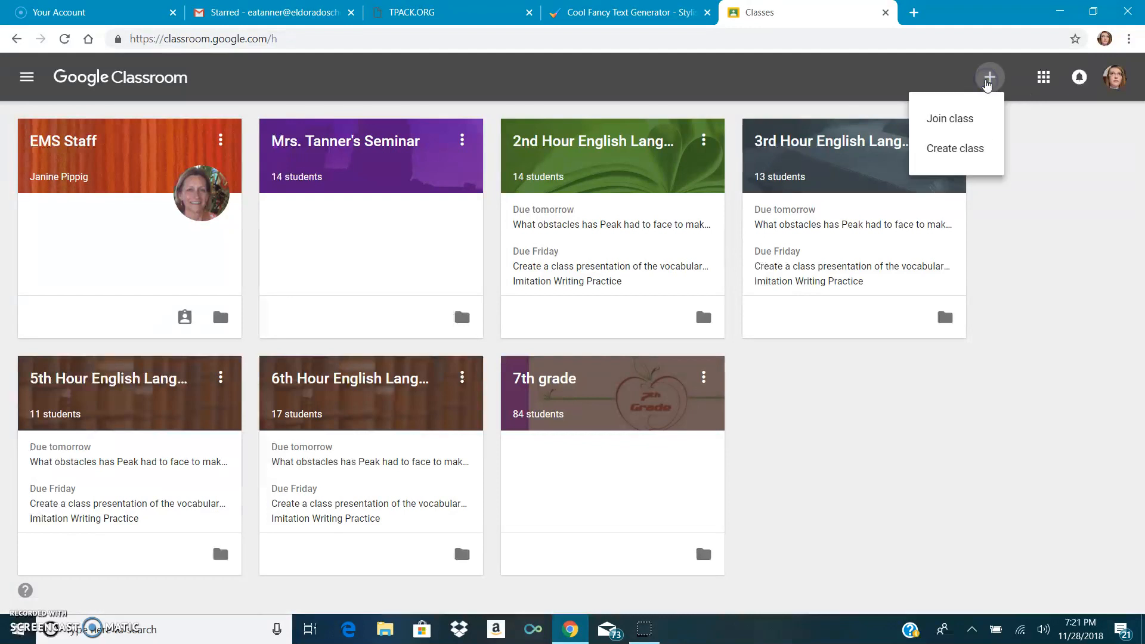
left_click(956, 157)
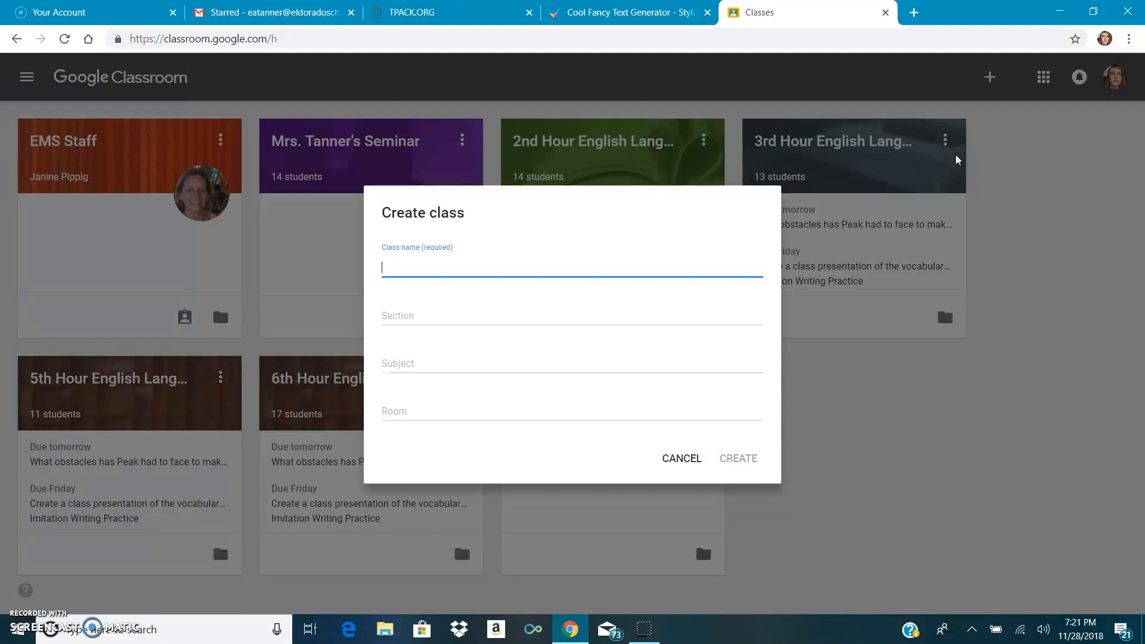
type("Test Class Hour 1")
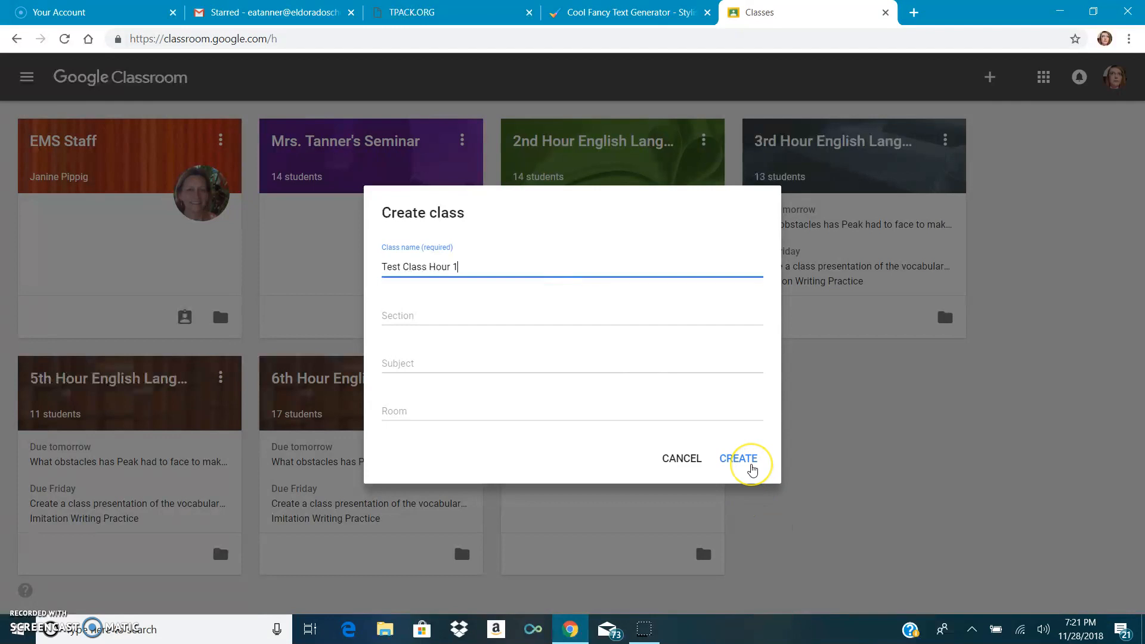
left_click(750, 464)
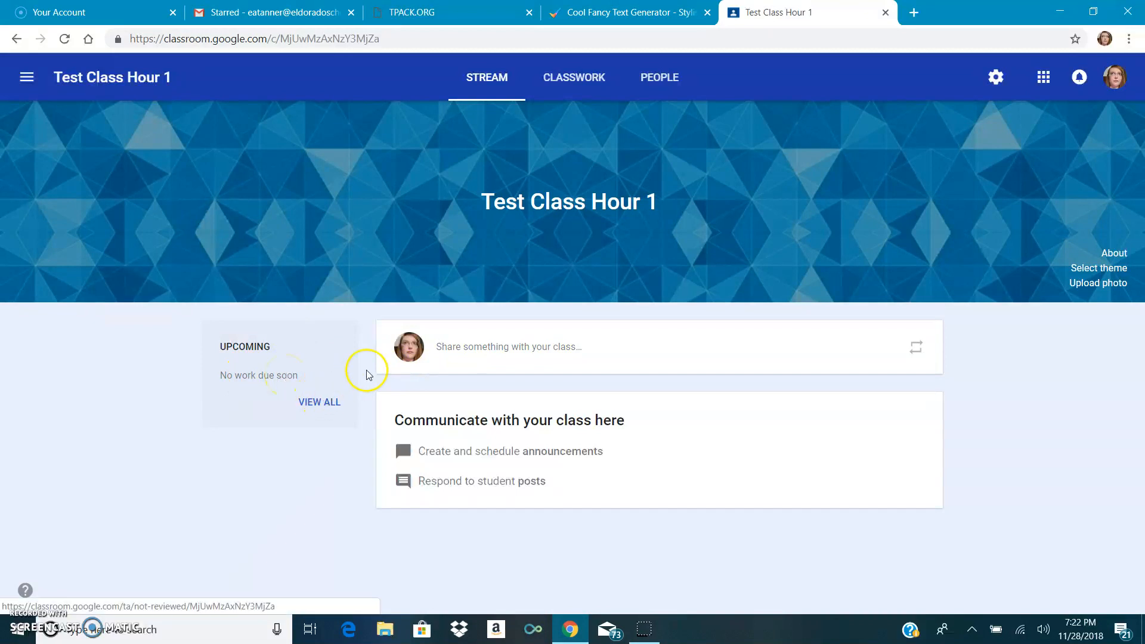
- Start a new classwork assignment for the class and title it "Test Class Question"
left_click(573, 86)
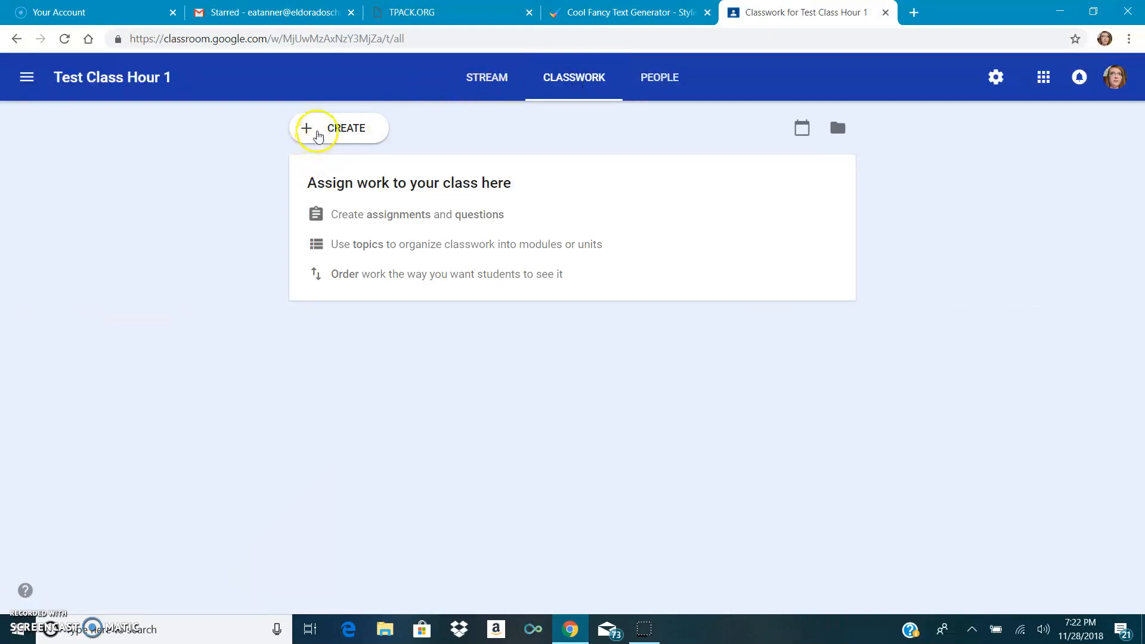
left_click(317, 137)
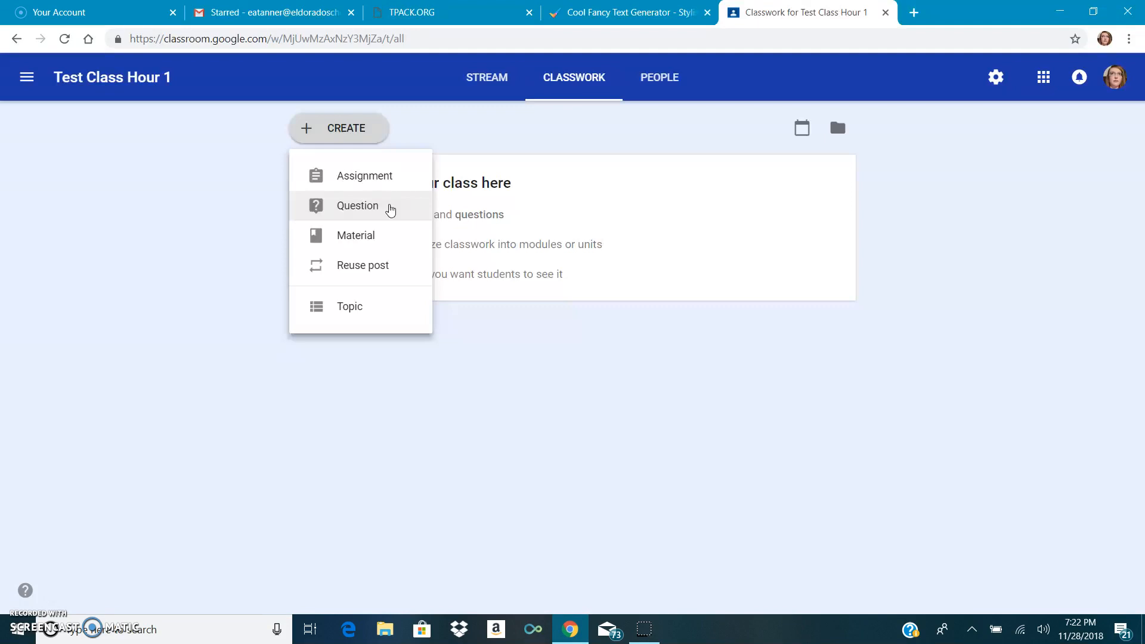
left_click(384, 238)
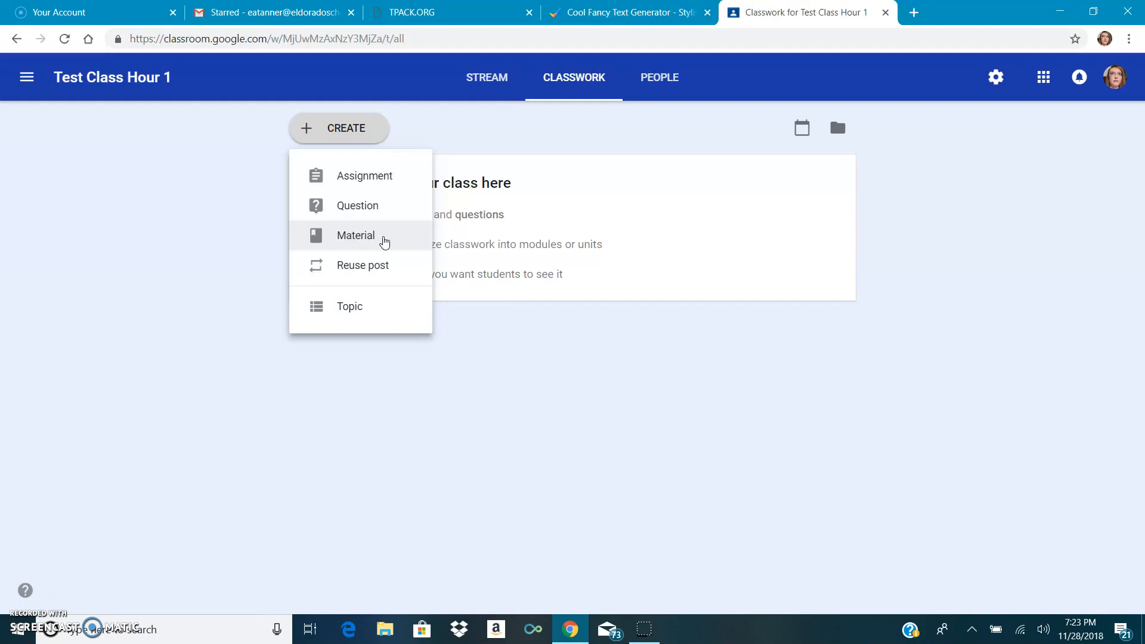
left_click(384, 267)
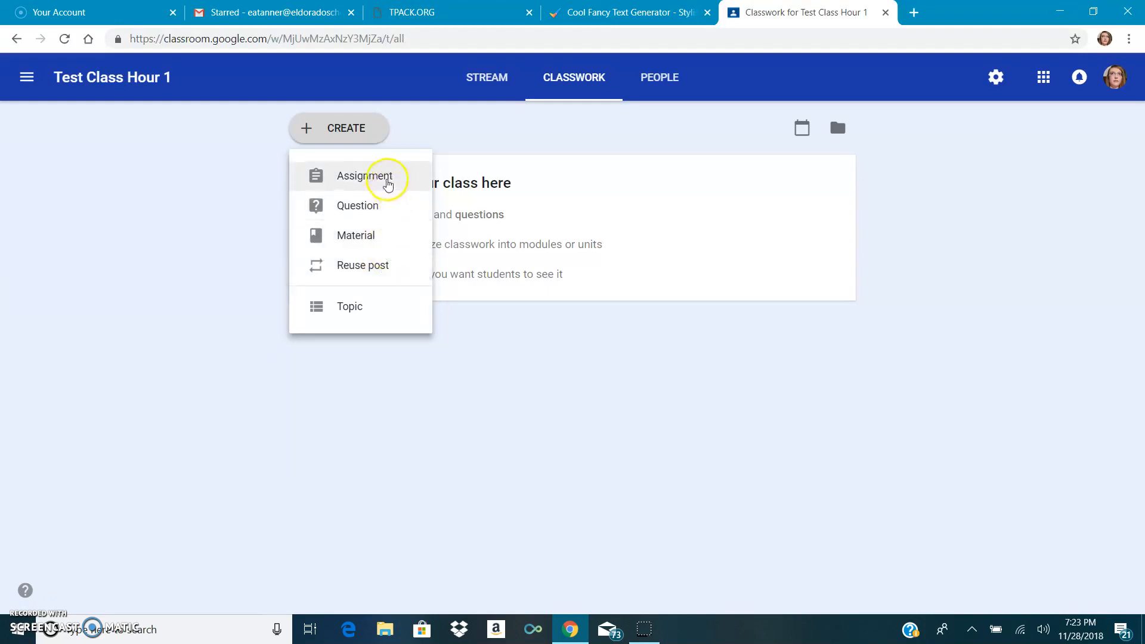
left_click(386, 182)
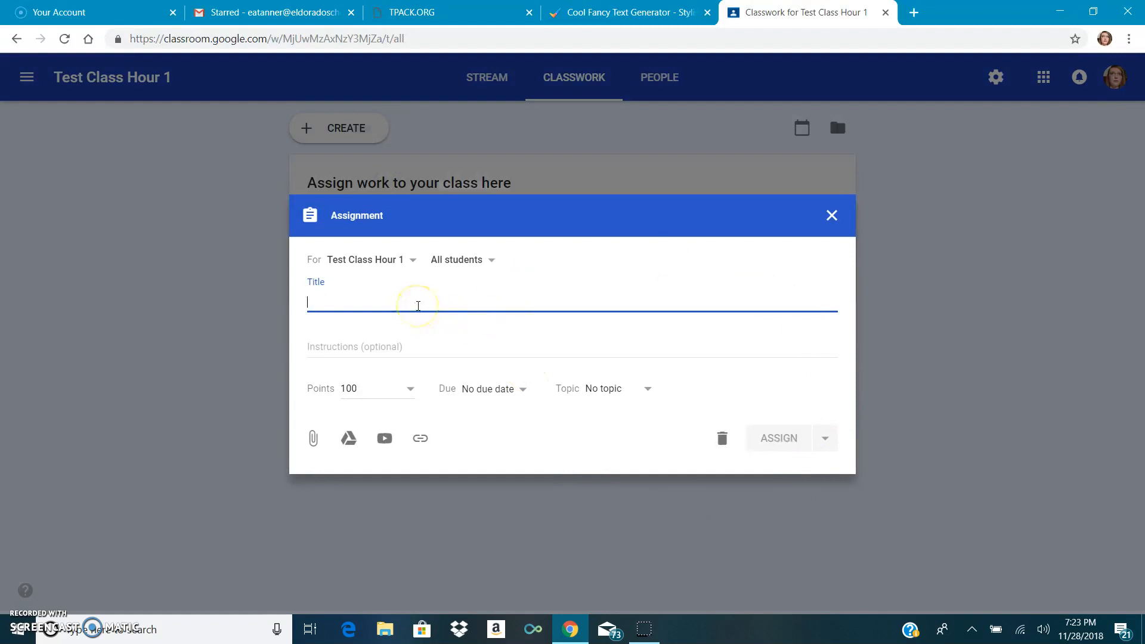
type("Test")
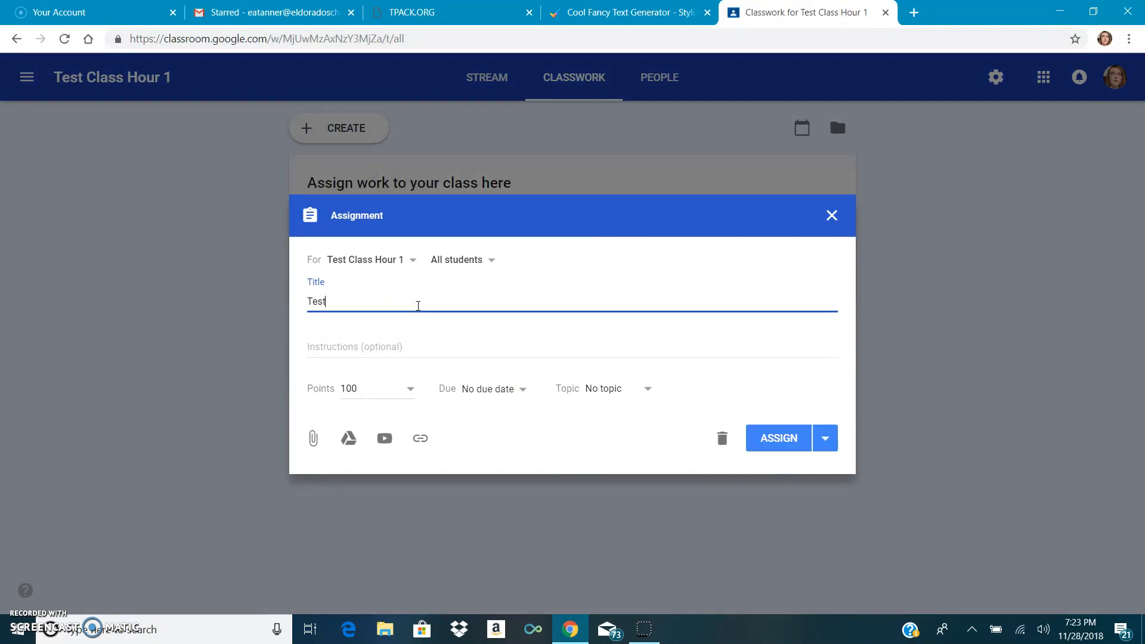
type(" Class Question")
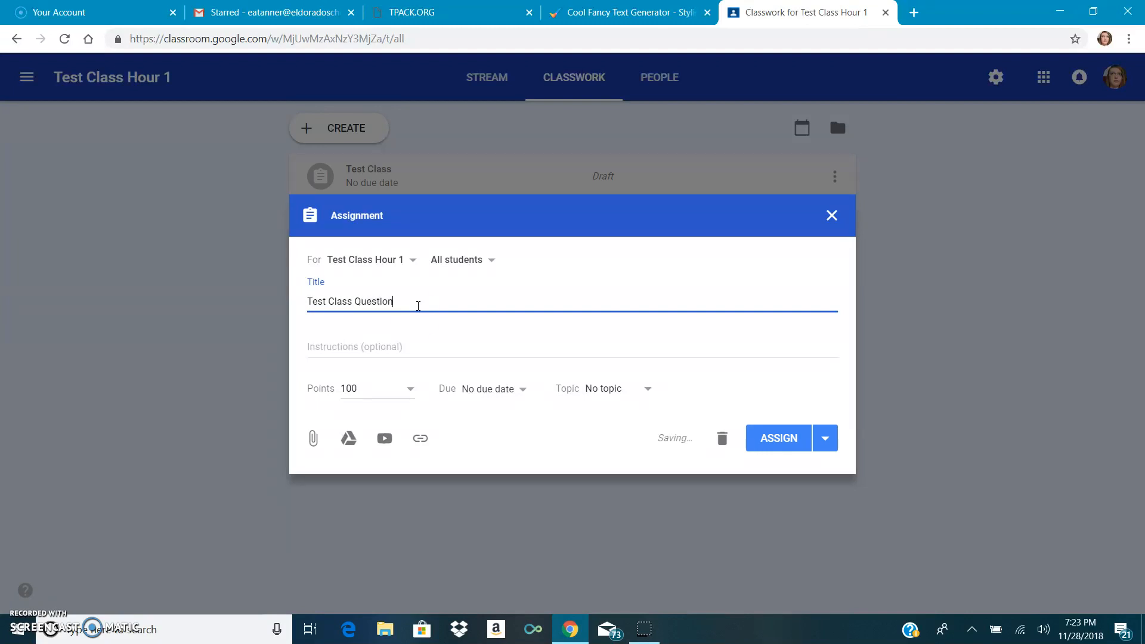
- Give the assignment the instructions "Complete each question" and set its points to 10
left_click(420, 347)
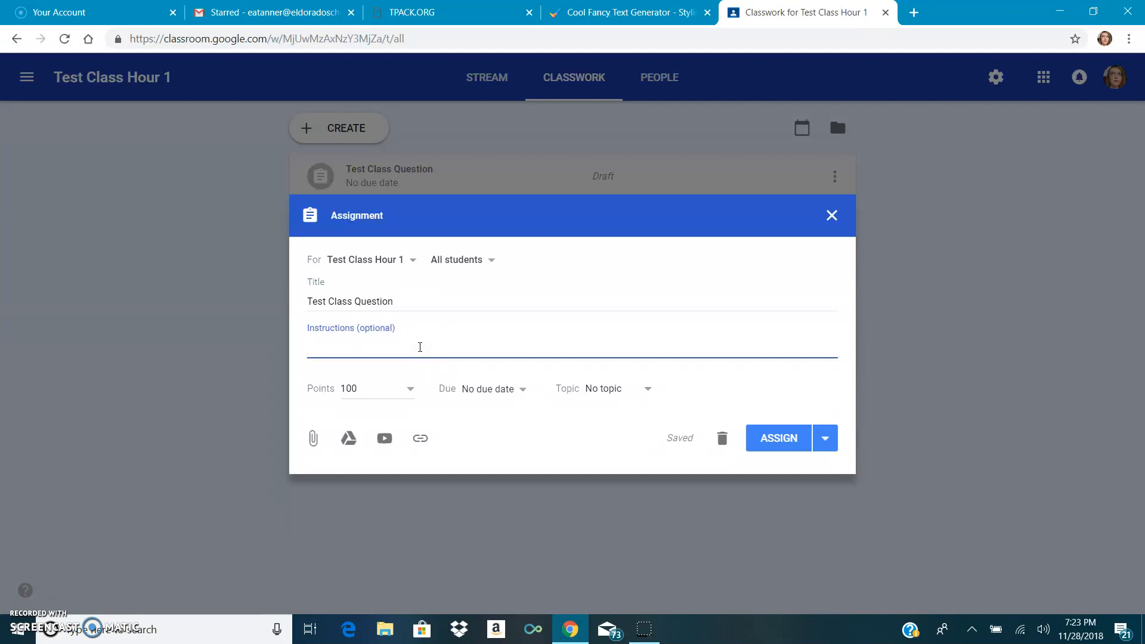
type("Complete each question")
left_click(378, 391)
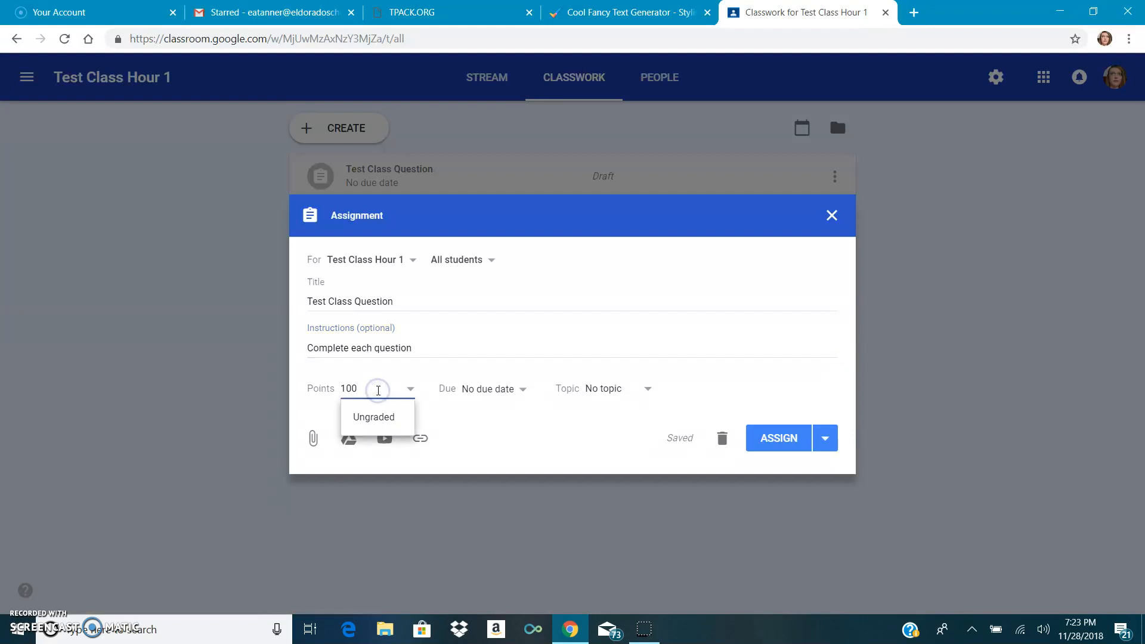
key("BackSpace")
- Set the assignment's due date to Nov 30, 2018 with a due time of 11:59 PM
left_click(515, 395)
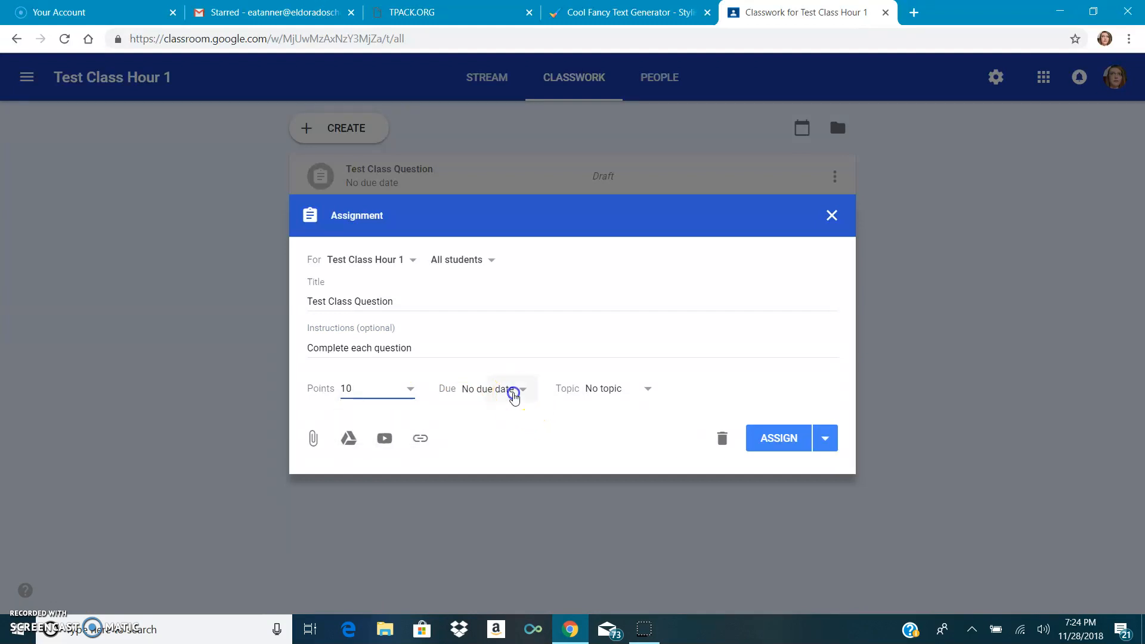
left_click(512, 394)
left_click(518, 441)
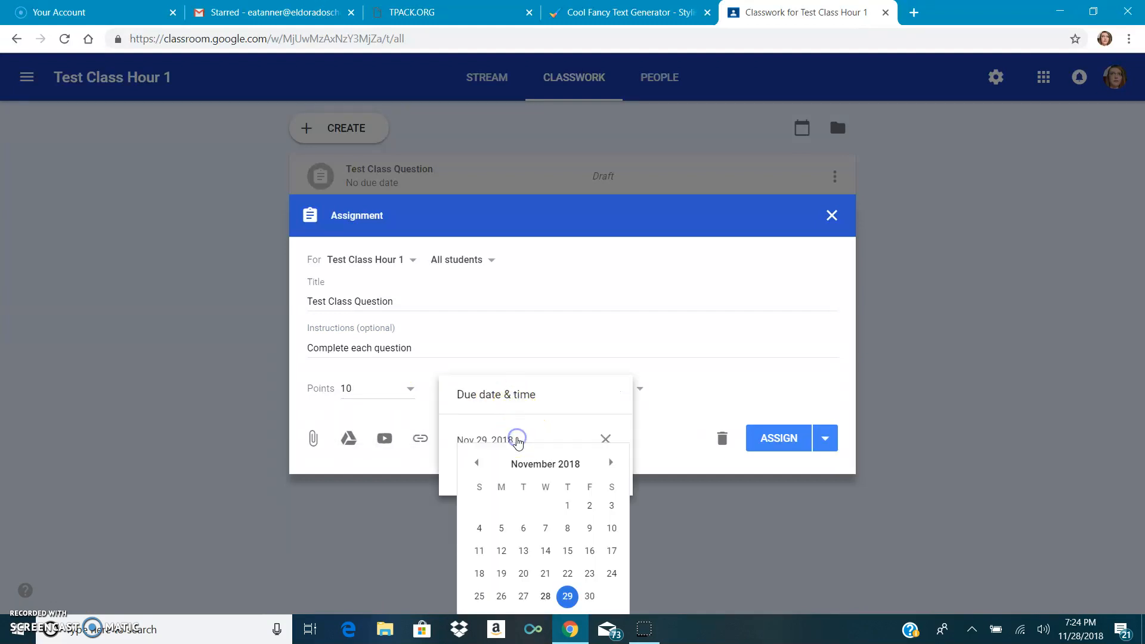
left_click(589, 596)
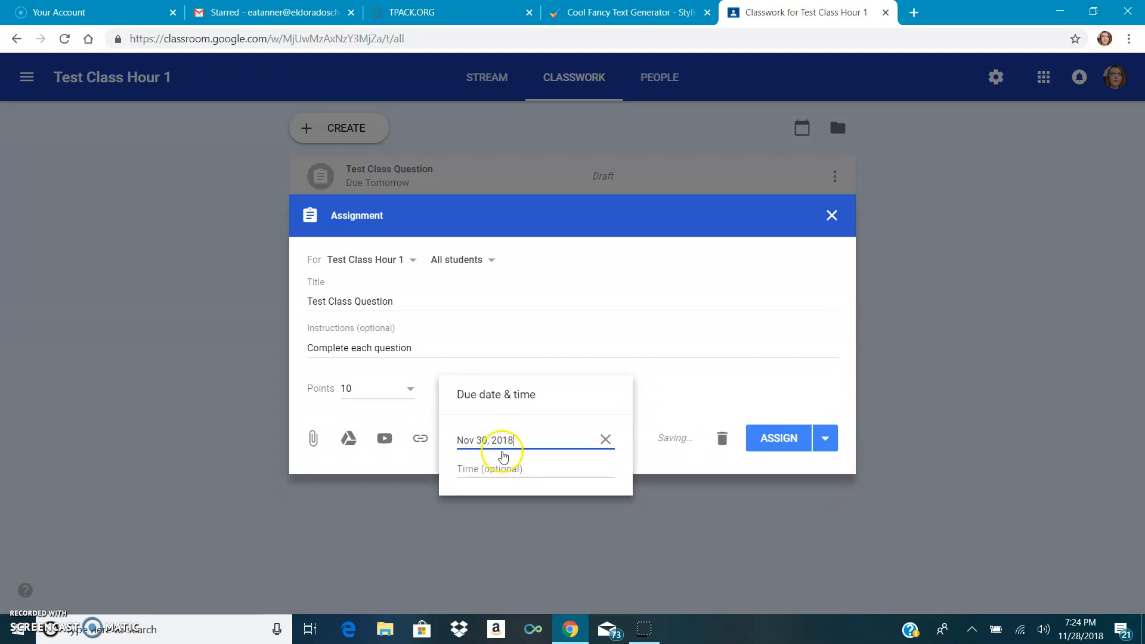
left_click(493, 469)
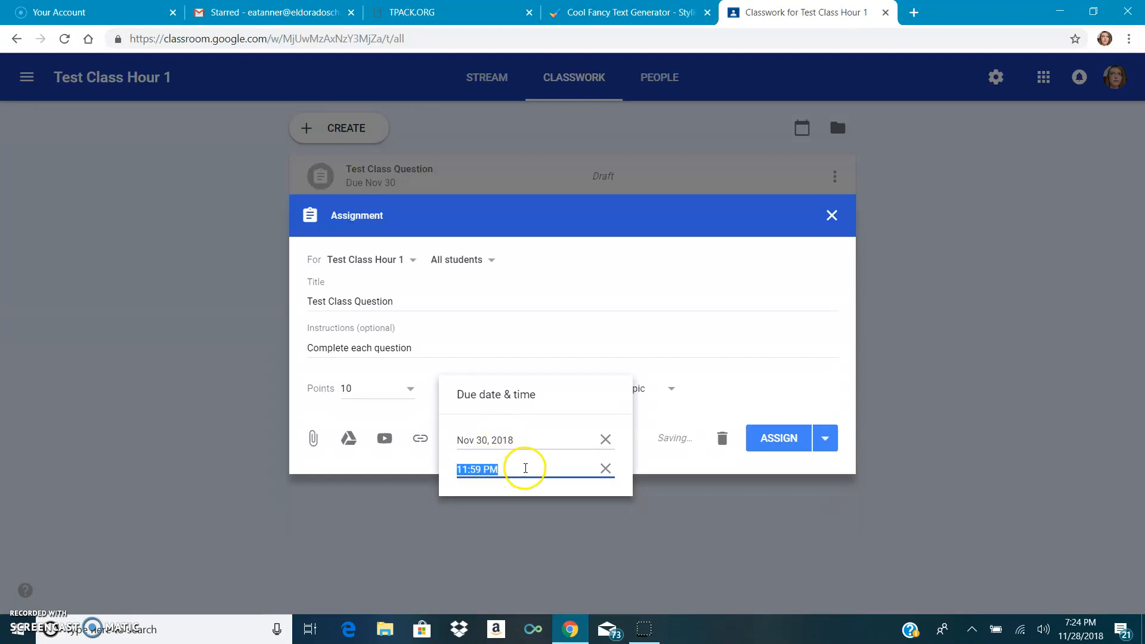
left_click(767, 370)
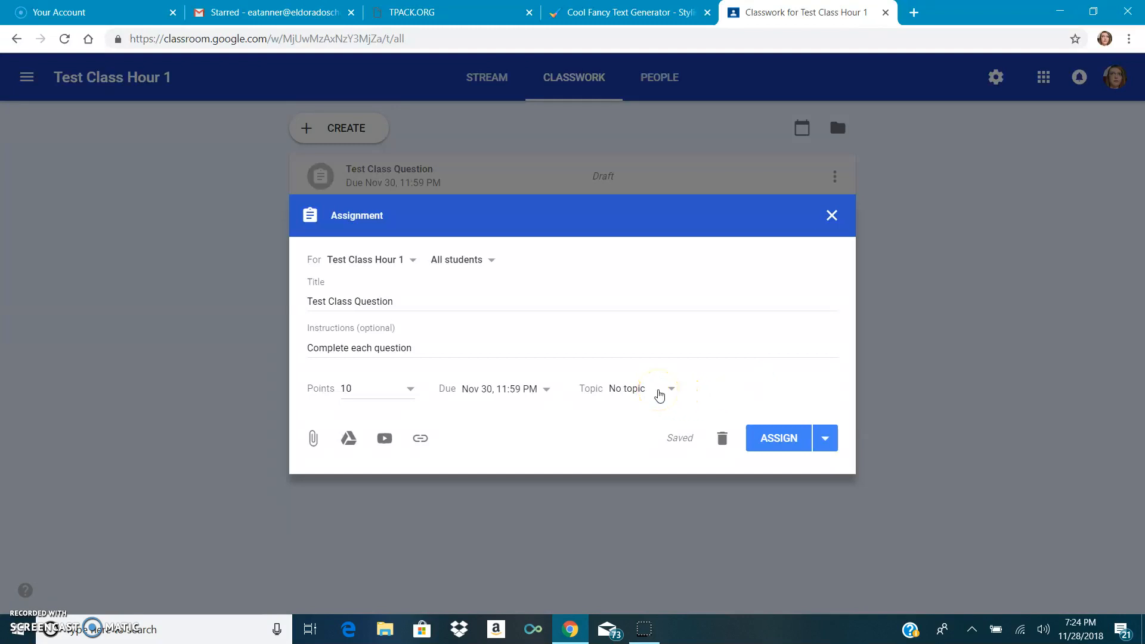
- Create a new topic named "Getting to Know you" for the assignment
left_click(659, 394)
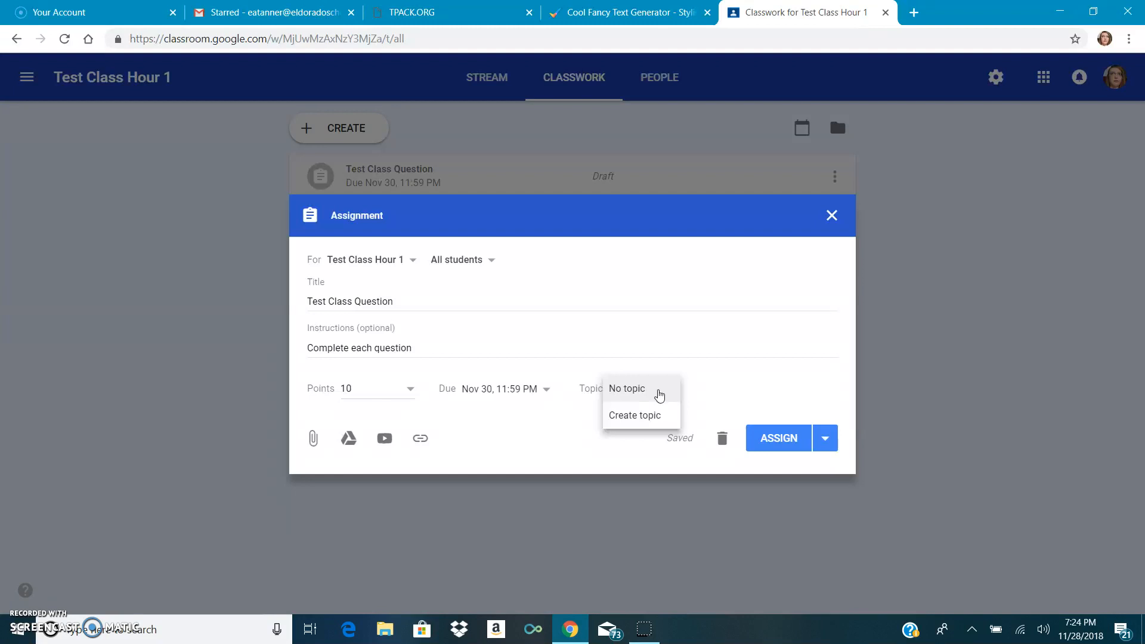
left_click(659, 415)
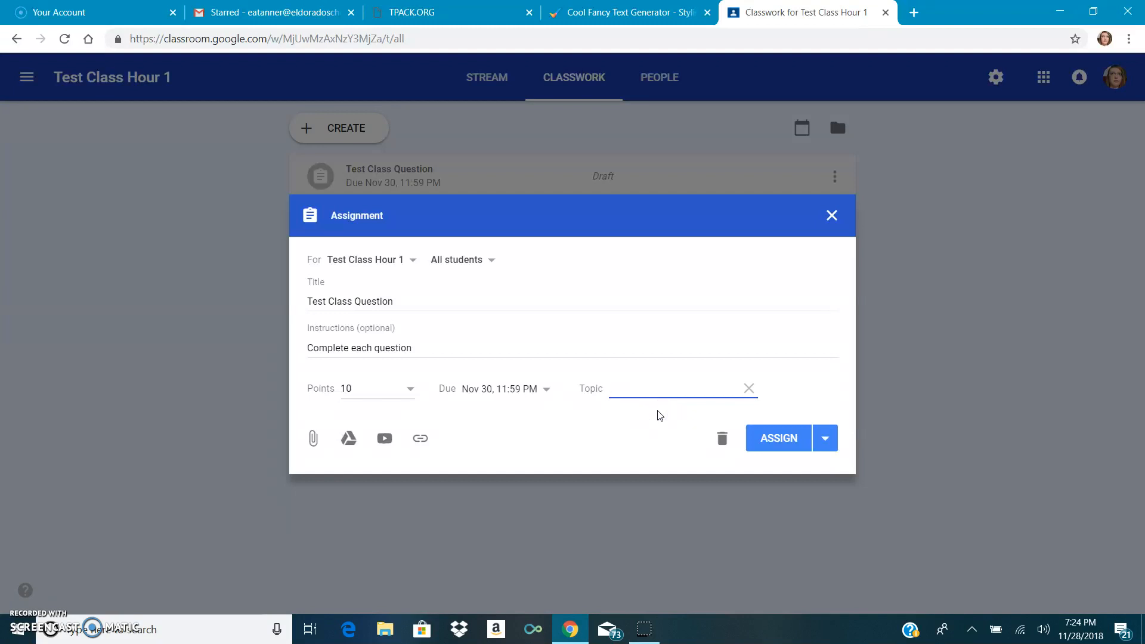
type("Getting to Know you")
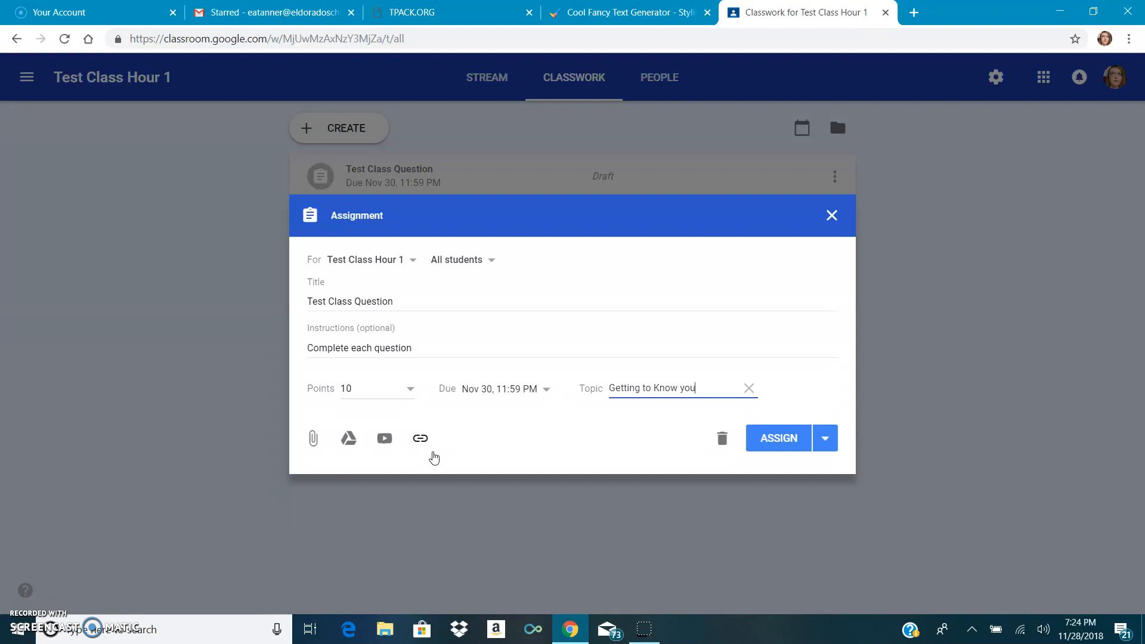
- Schedule the assignment to post on Nov 29, 2018 at 8:00 AM
left_click(386, 439)
left_click(422, 441)
left_click(826, 439)
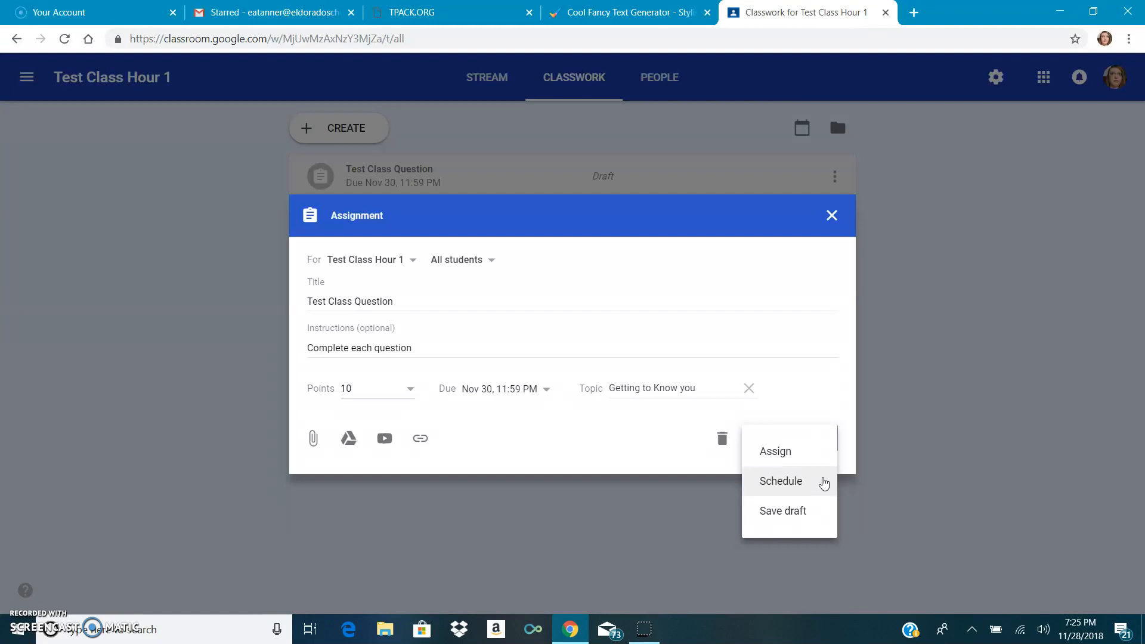
right_click(824, 477)
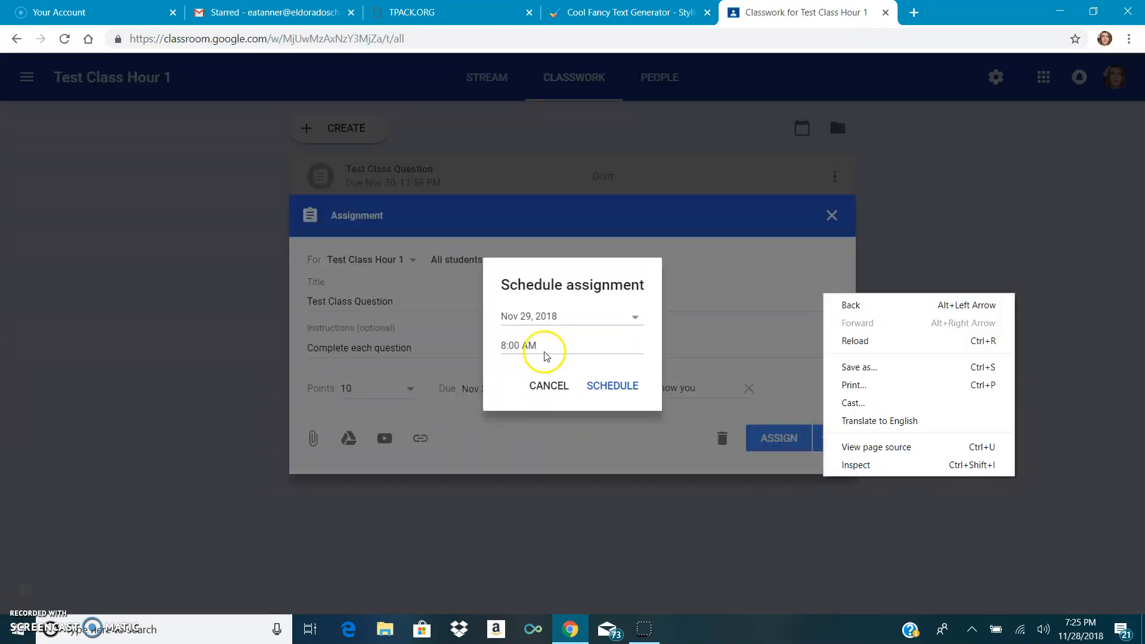
left_click(655, 449)
left_click(823, 437)
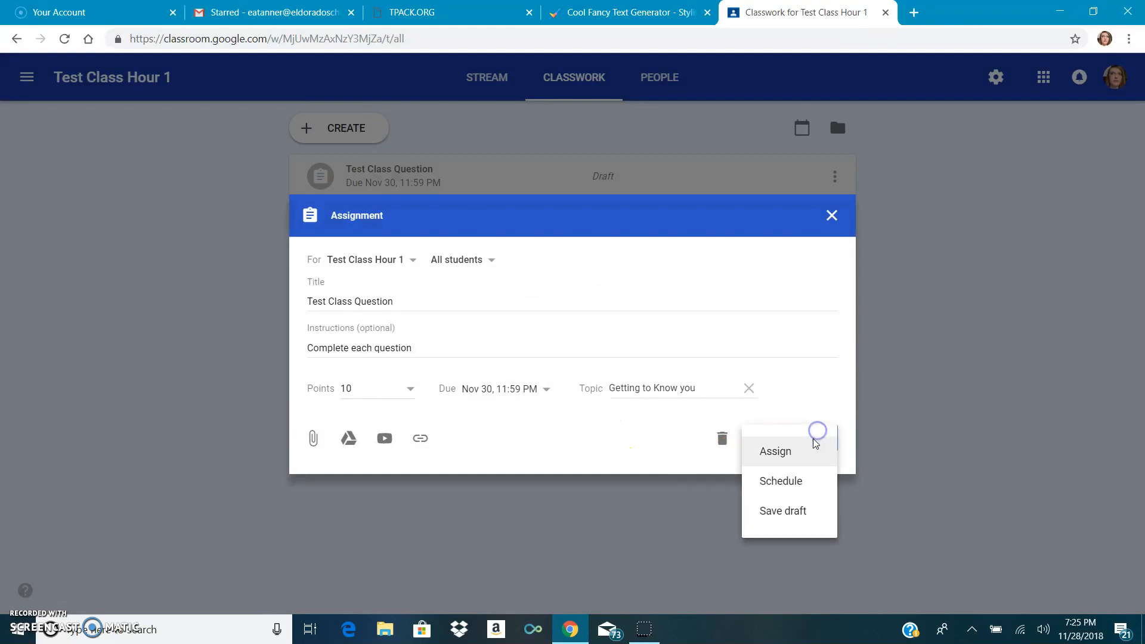
left_click(796, 480)
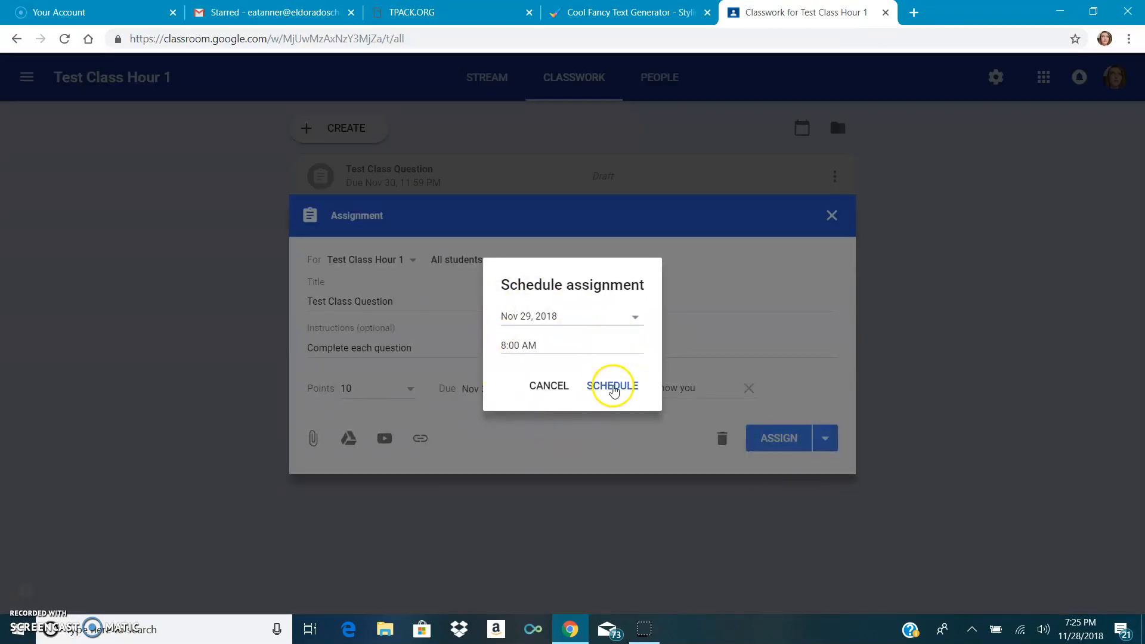
left_click(614, 388)
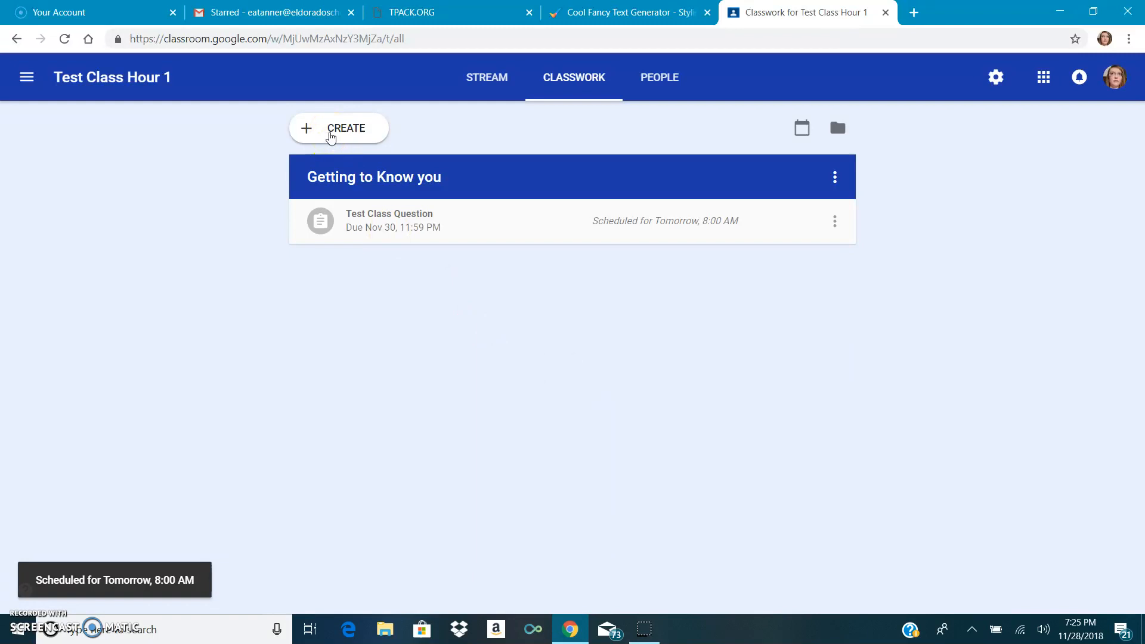
- Load the question about how Peak has shown or received gratitude from 2nd Hour English Language Arts for reuse, and discard it without posting
left_click(332, 137)
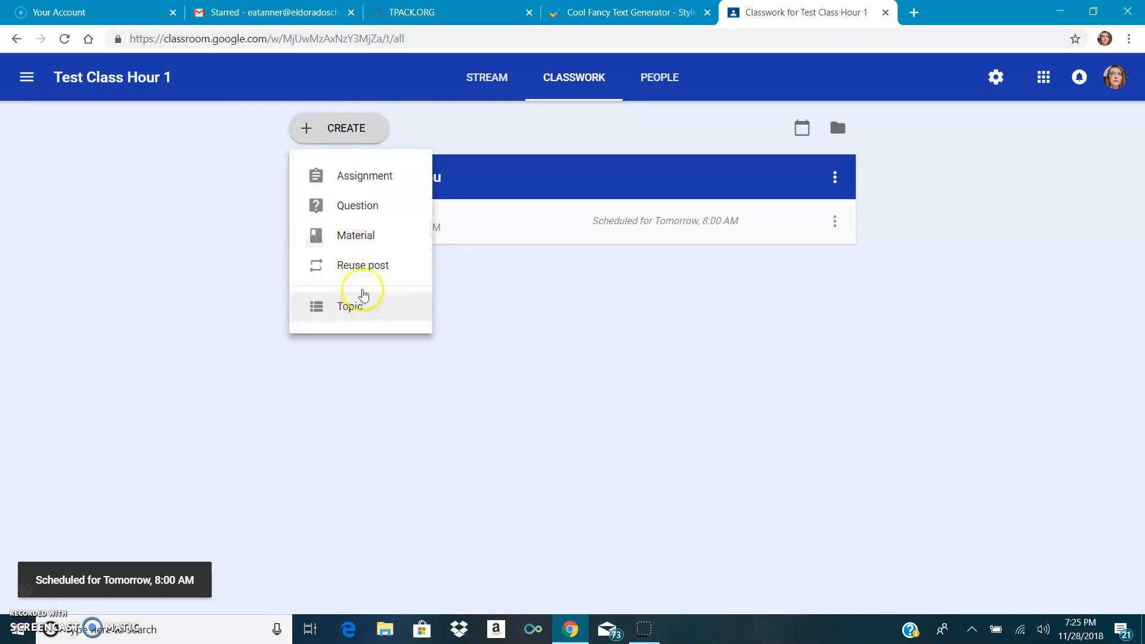
left_click(361, 270)
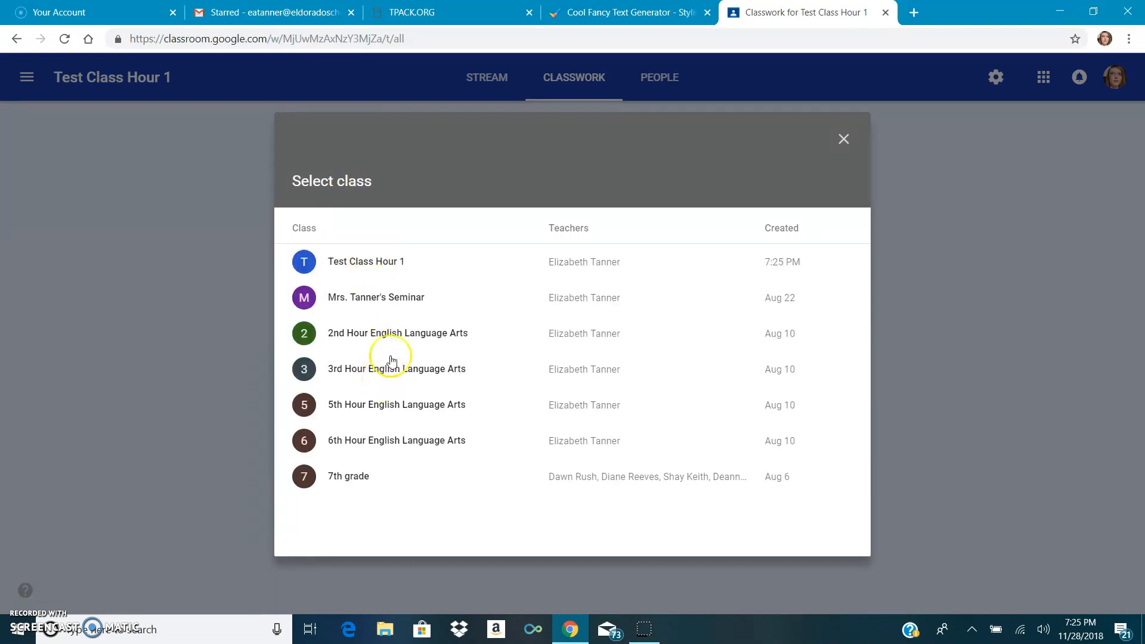
left_click(417, 337)
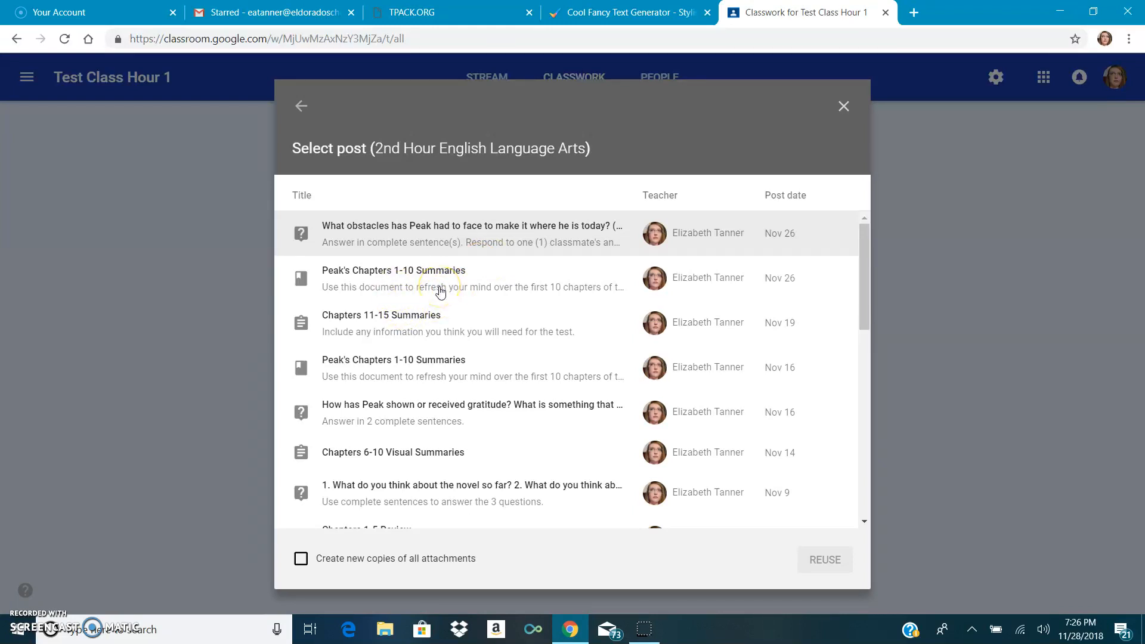
left_click(406, 320)
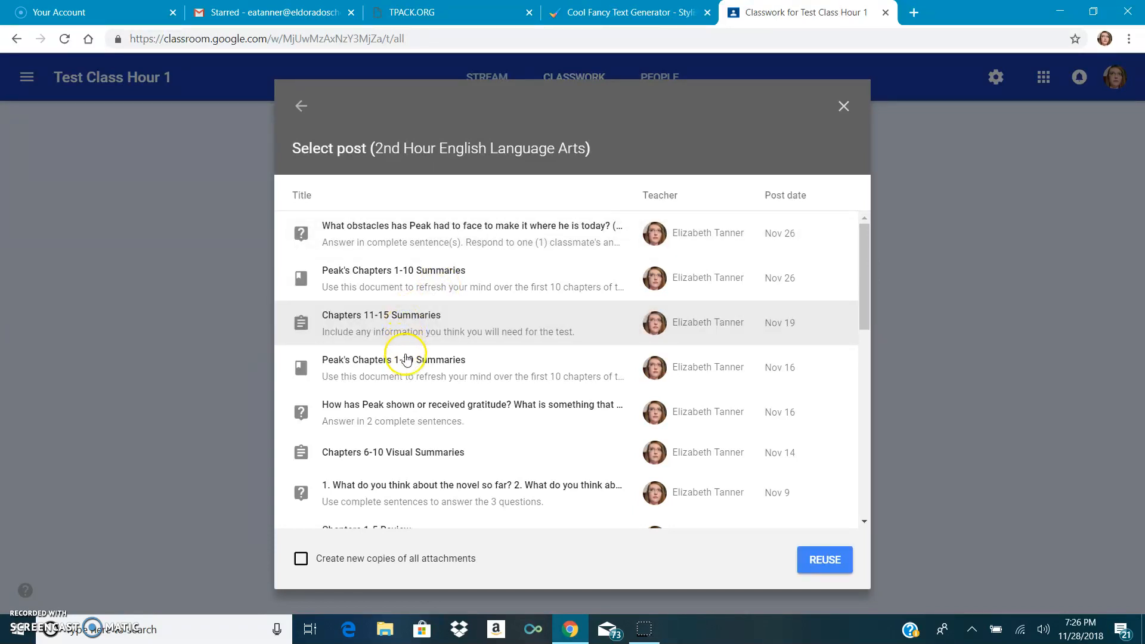
left_click(410, 421)
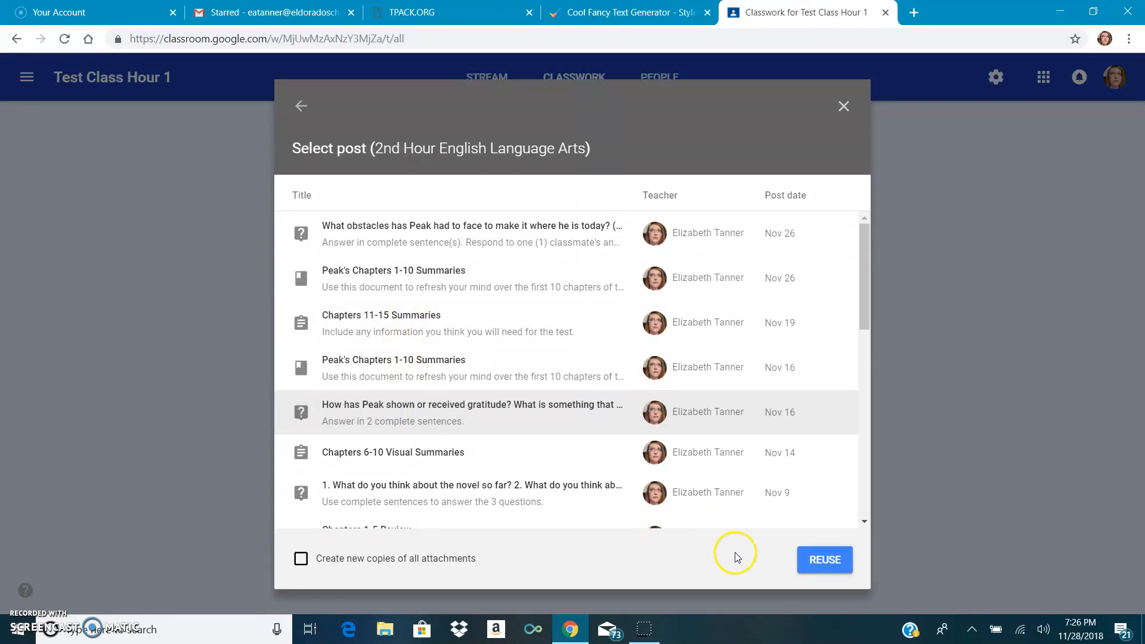
left_click(834, 564)
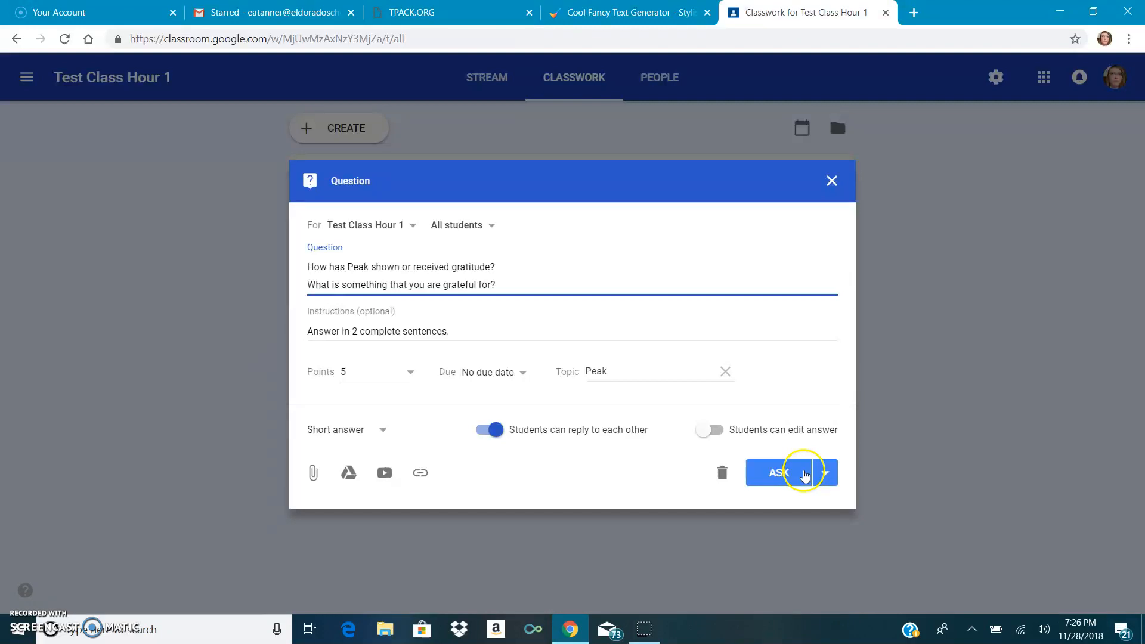
left_click(723, 472)
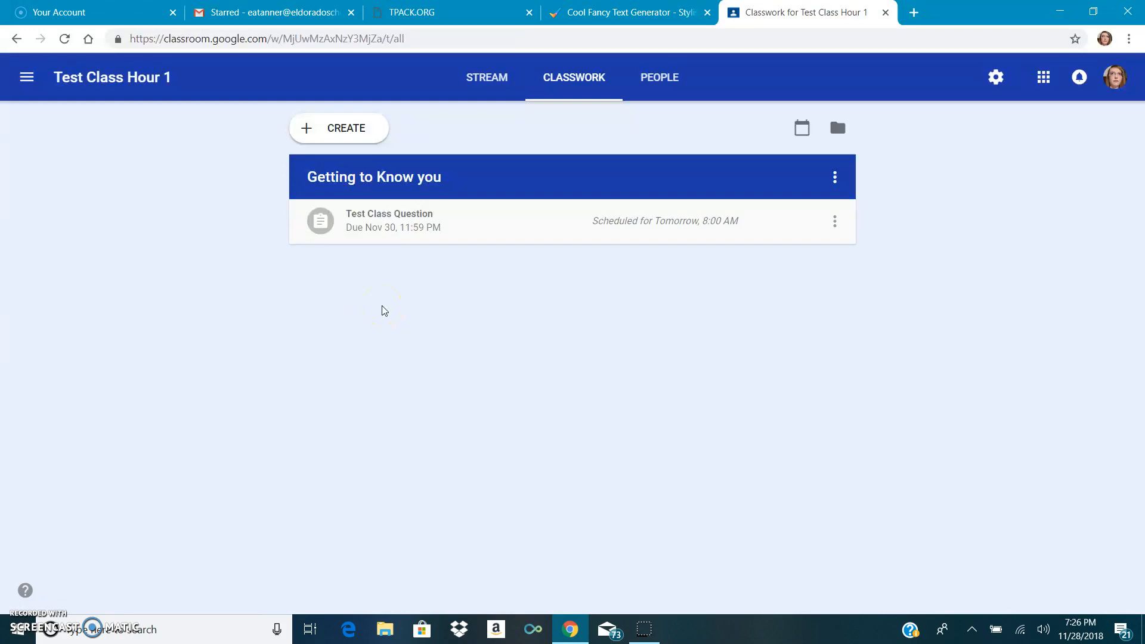
- Review the rosters of Test Class Hour 1 and 2nd Hour English Language Arts, plus the latter's classwork list
left_click(659, 86)
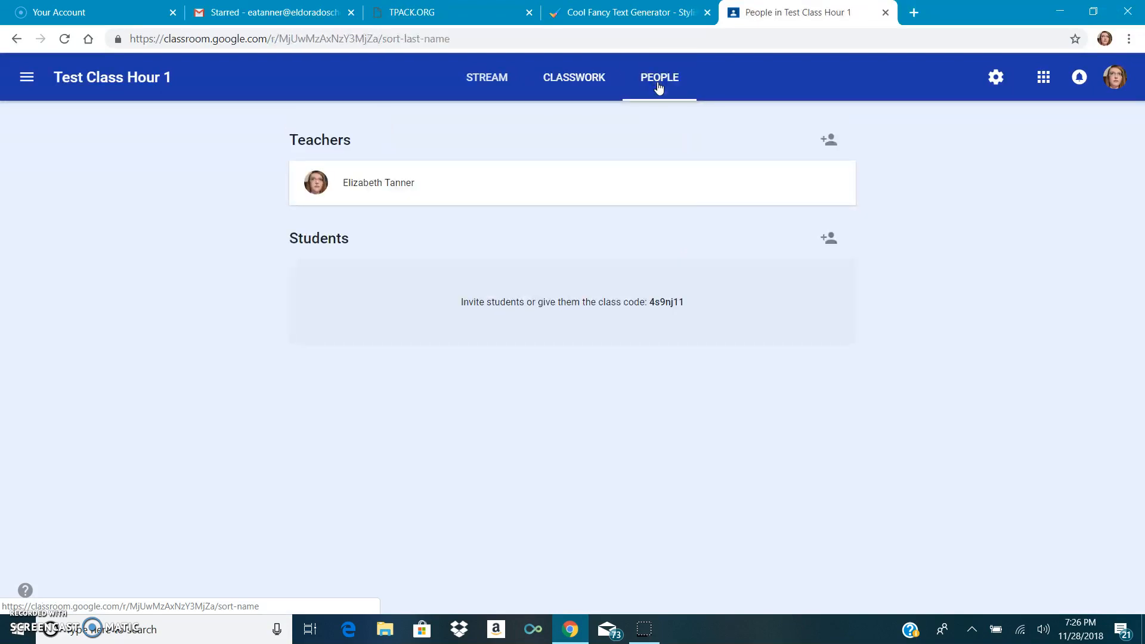
left_click(32, 82)
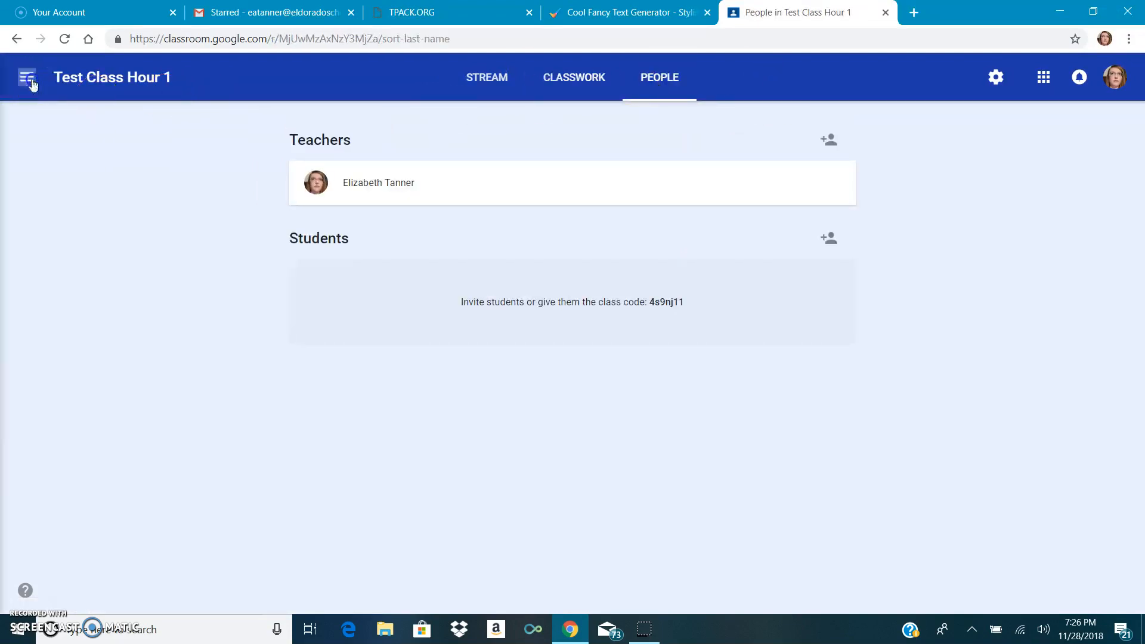
left_click(130, 352)
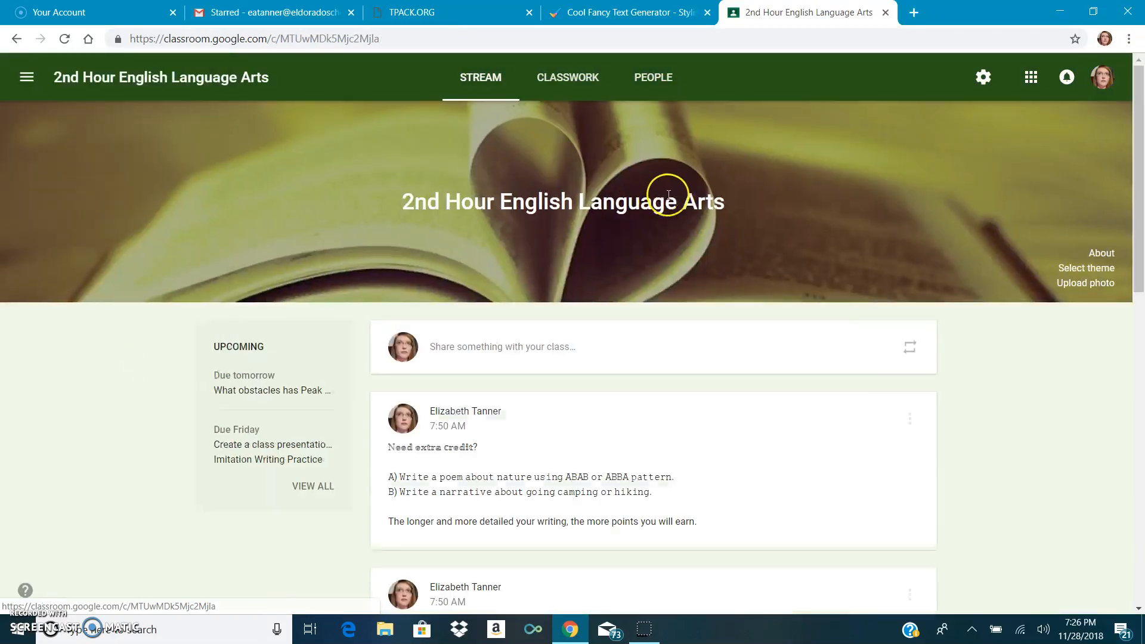
left_click(670, 79)
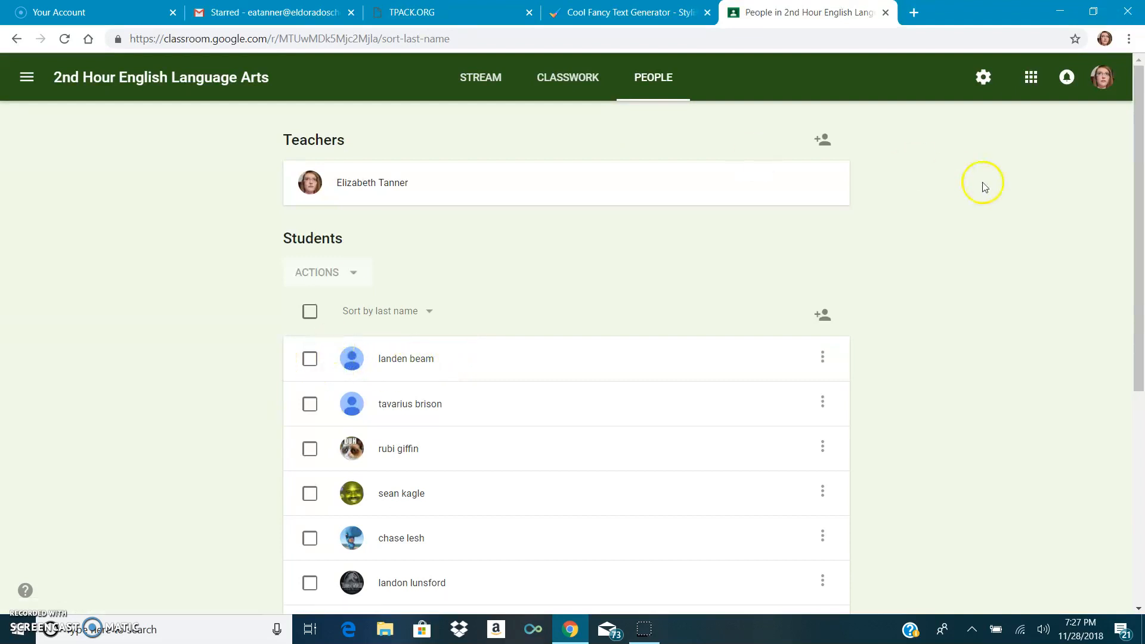
left_click(569, 78)
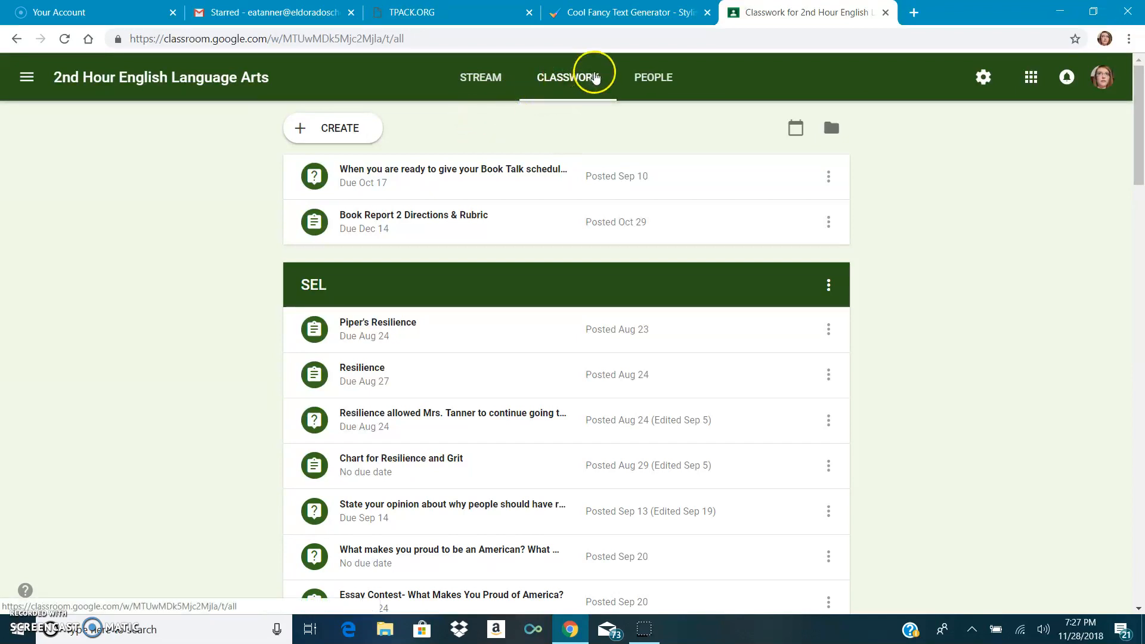
- Copy the Small caps version of the standards text from Cool Fancy Text Generator into a new announcement for Test Class Hour 1
left_click(679, 16)
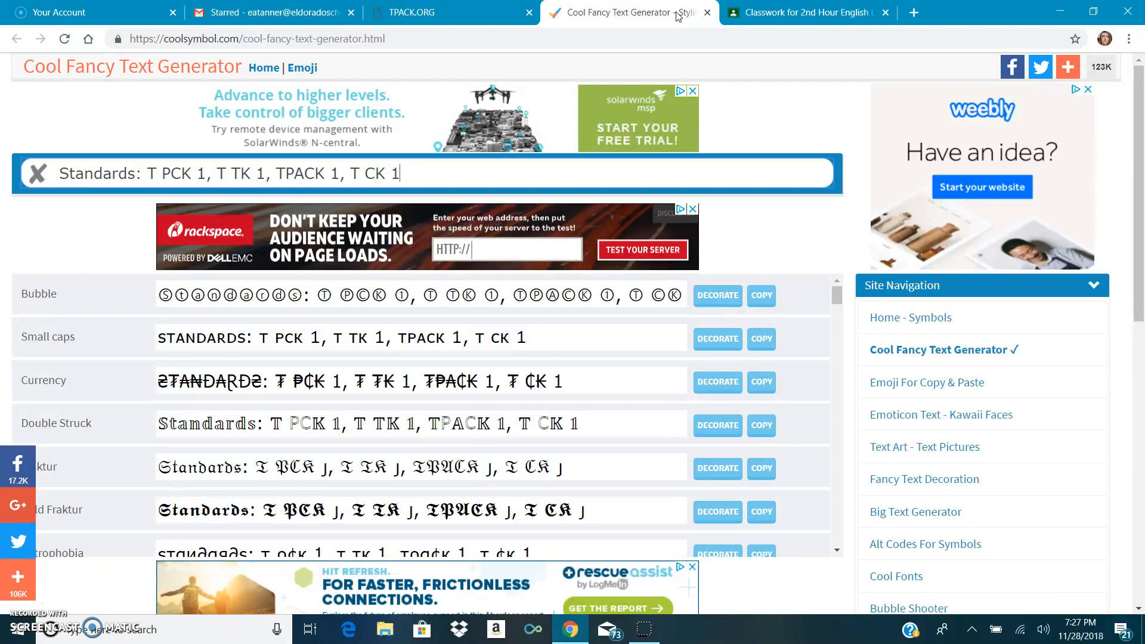
left_click(412, 39)
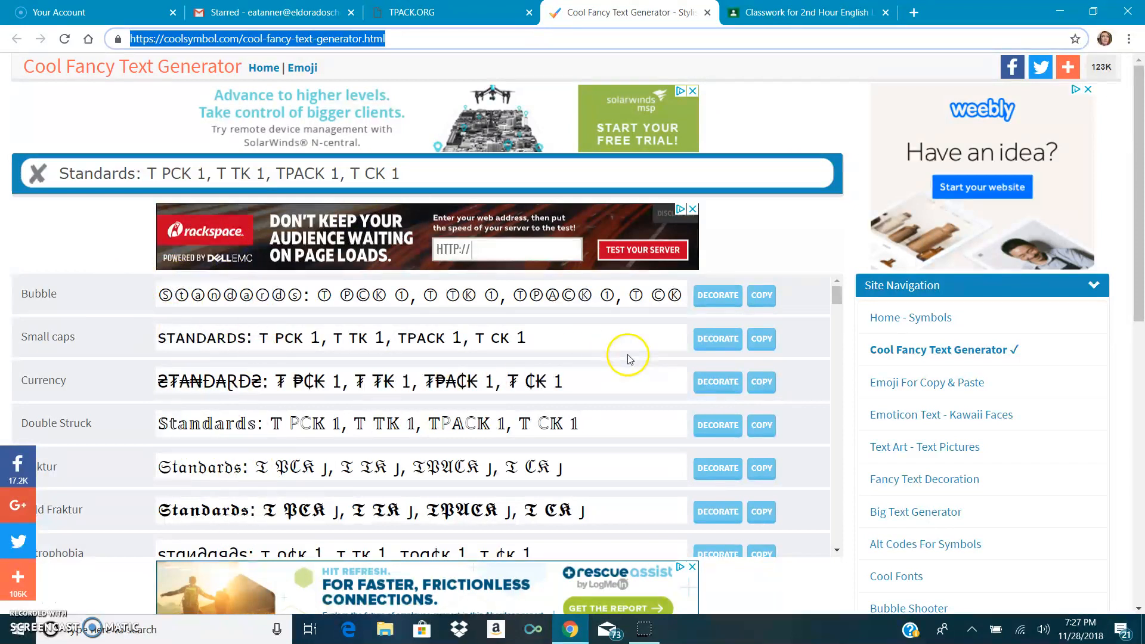
left_click(762, 338)
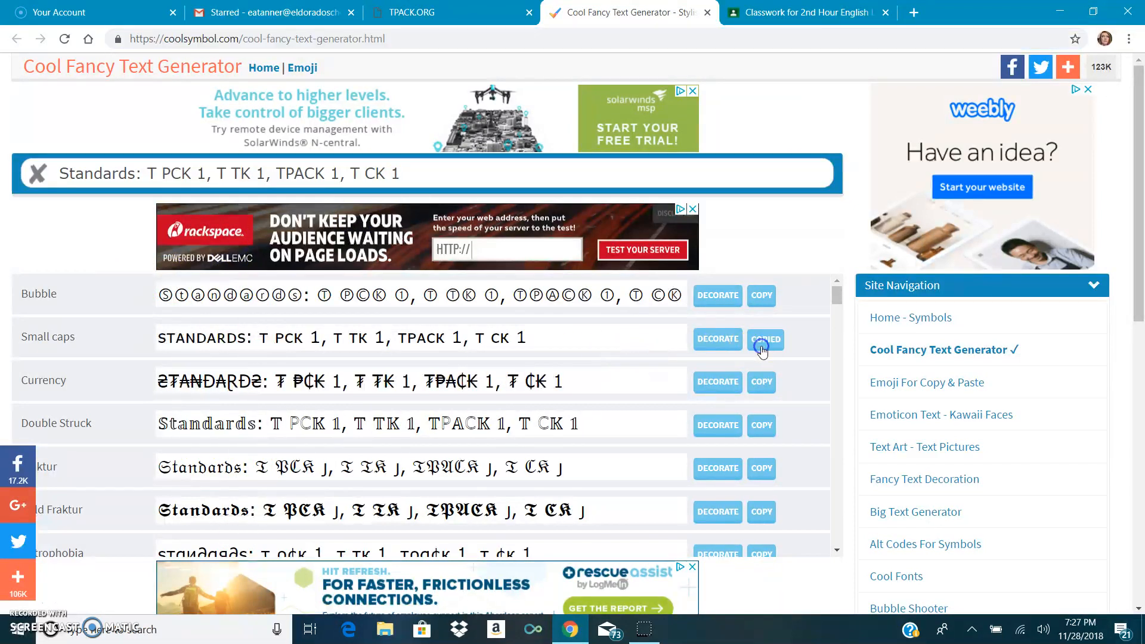
left_click(809, 14)
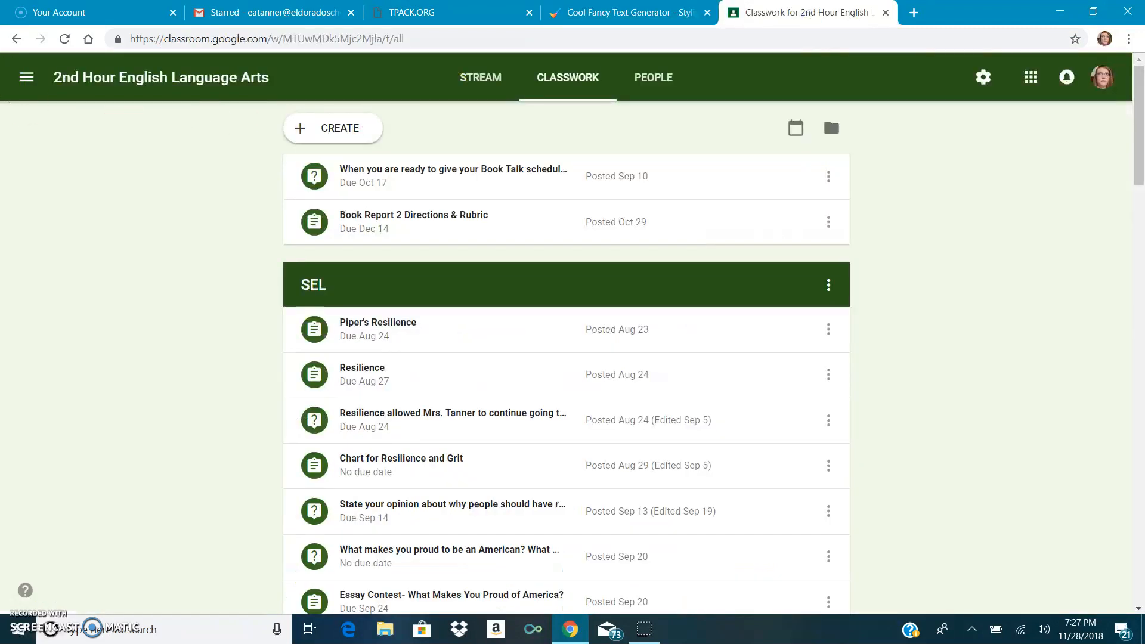
left_click(26, 77)
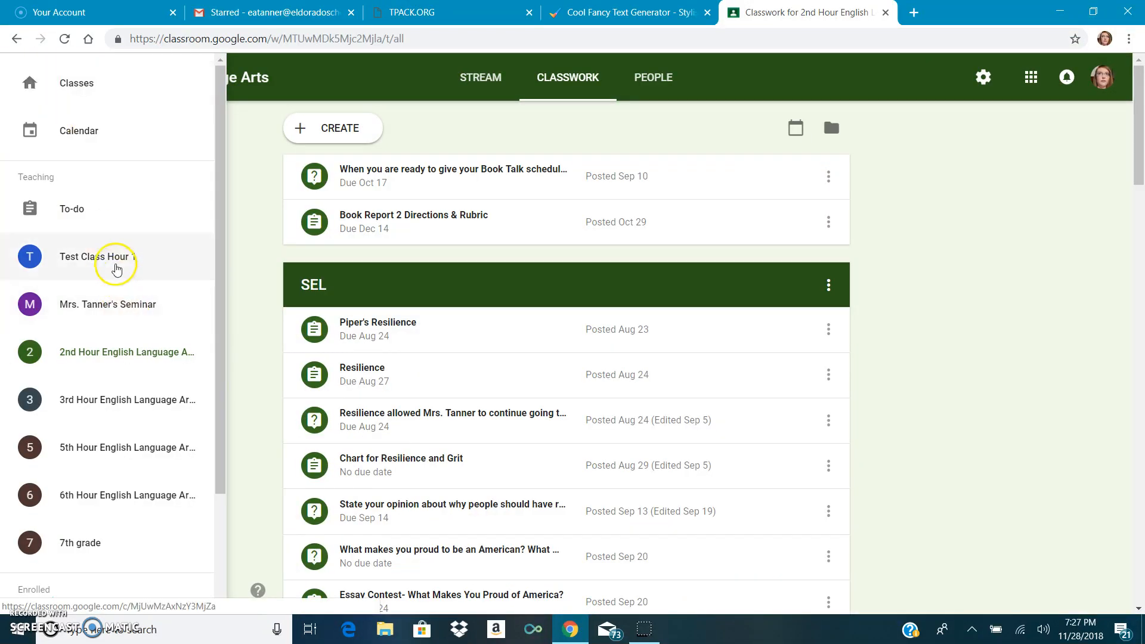
left_click(117, 269)
left_click(520, 362)
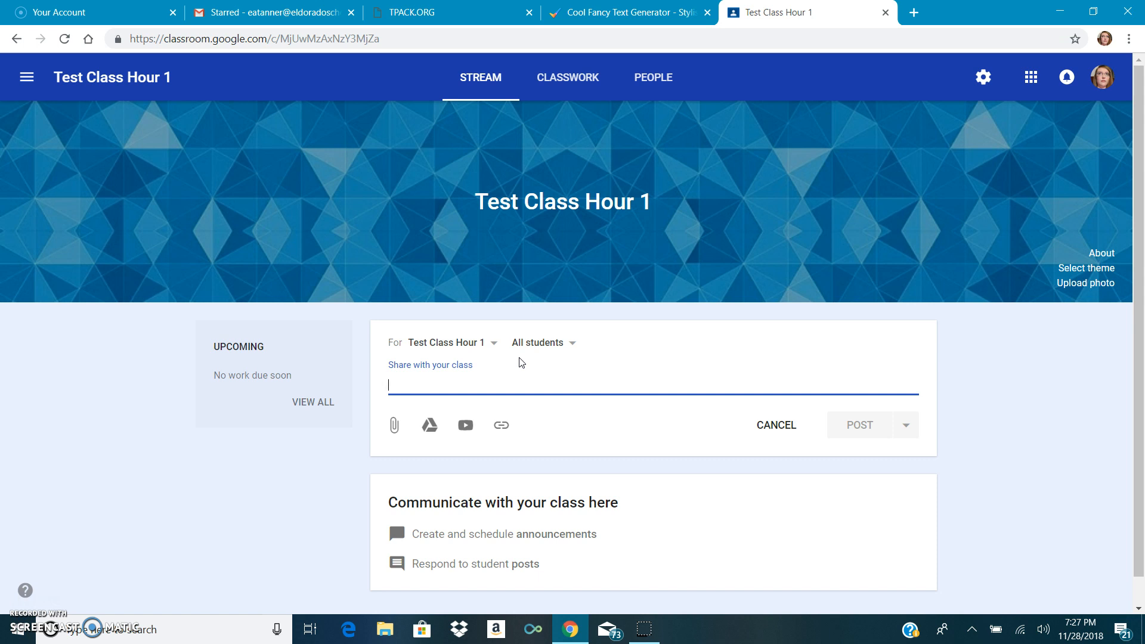
key("ctrl+v")
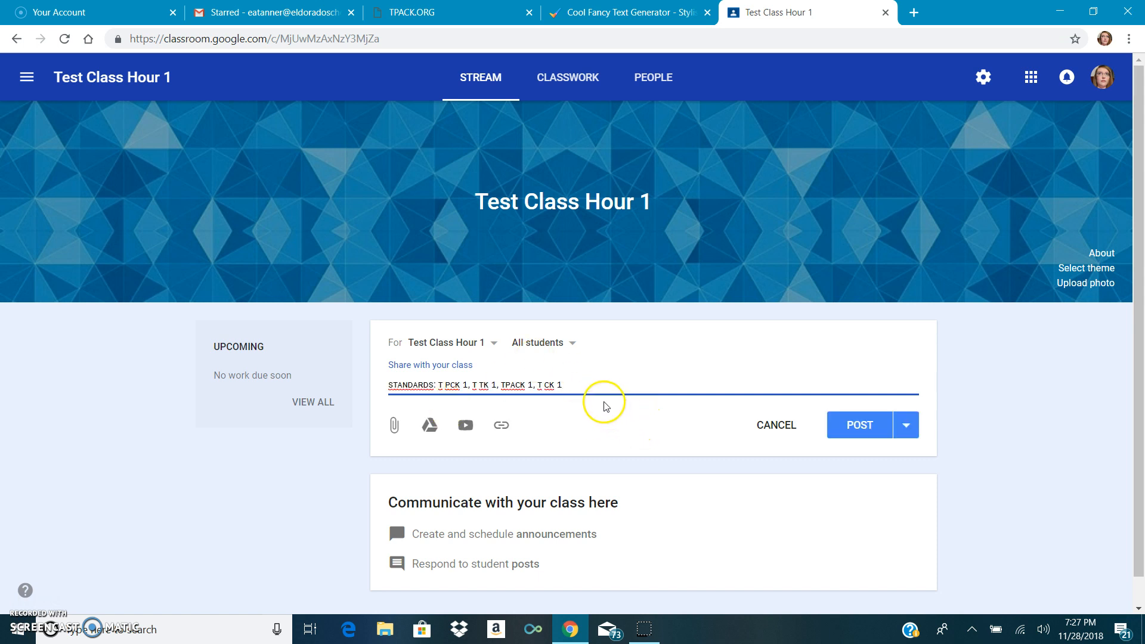
- Add the Bubble version of the standards text from Cool Fancy Text Generator on a second line of the announcement draft
left_click(574, 15)
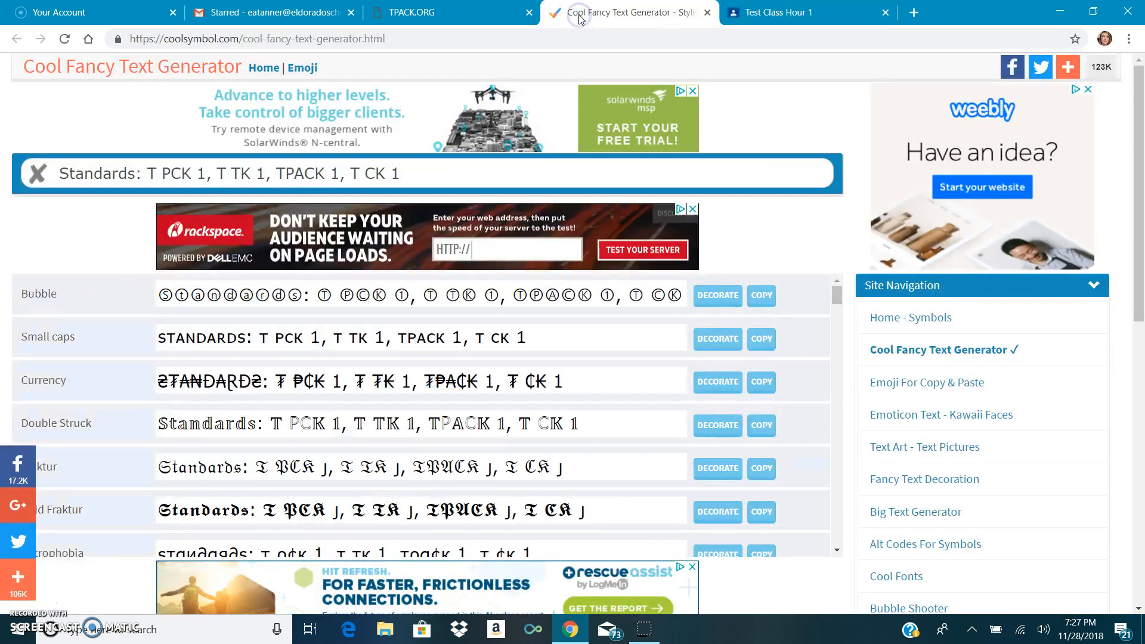
left_click(757, 303)
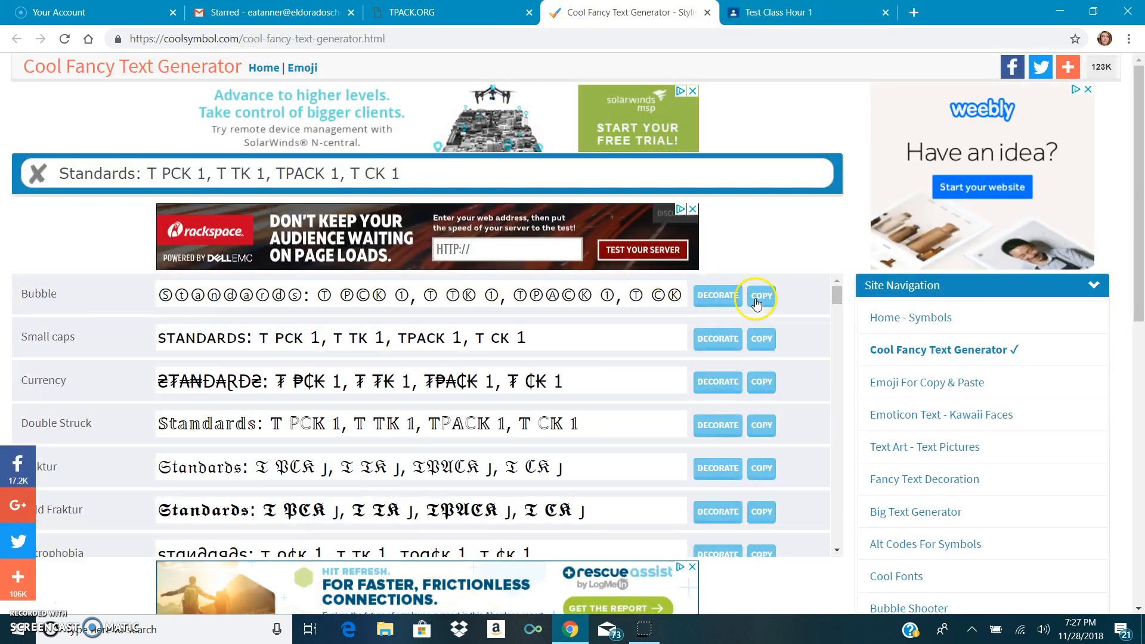
left_click(792, 13)
left_click(631, 387)
key("Return")
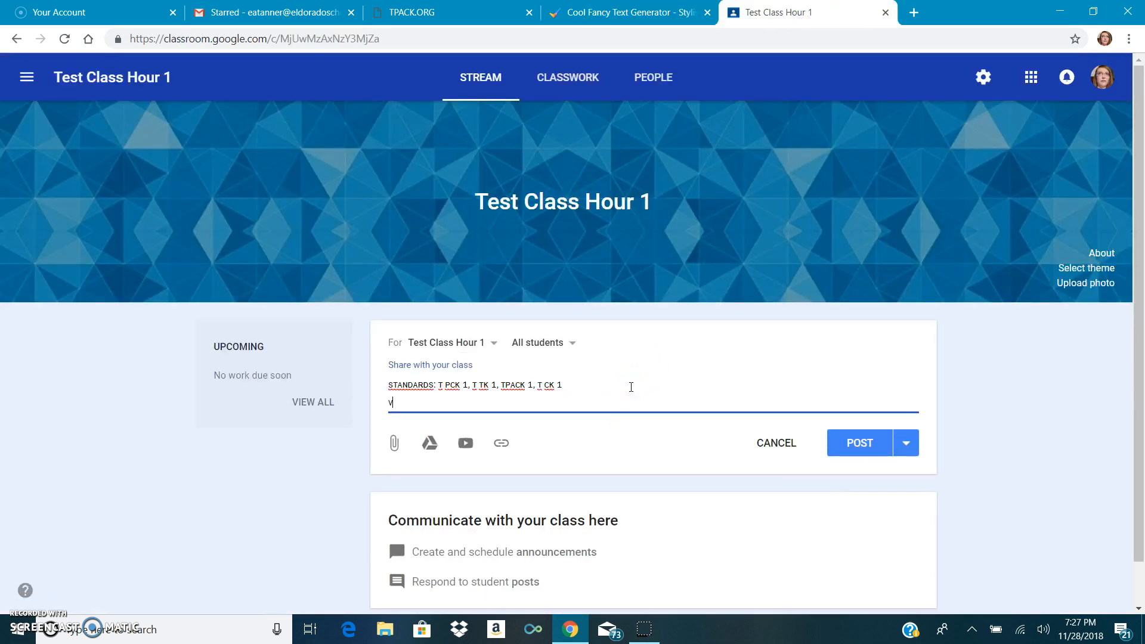
key("ctrl+v")
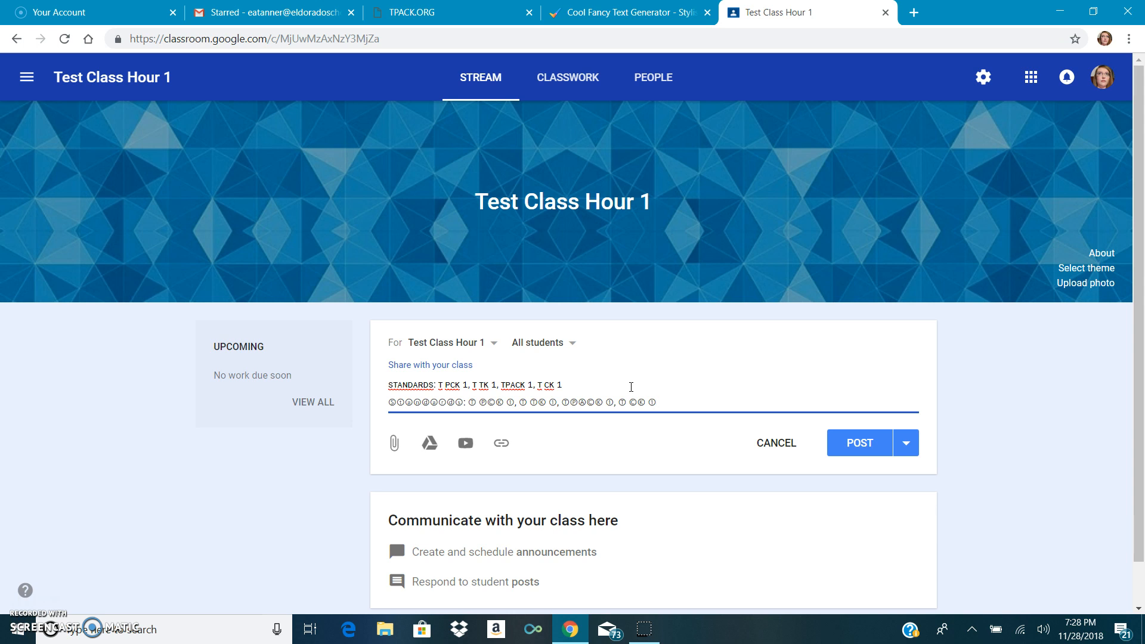
key("Return")
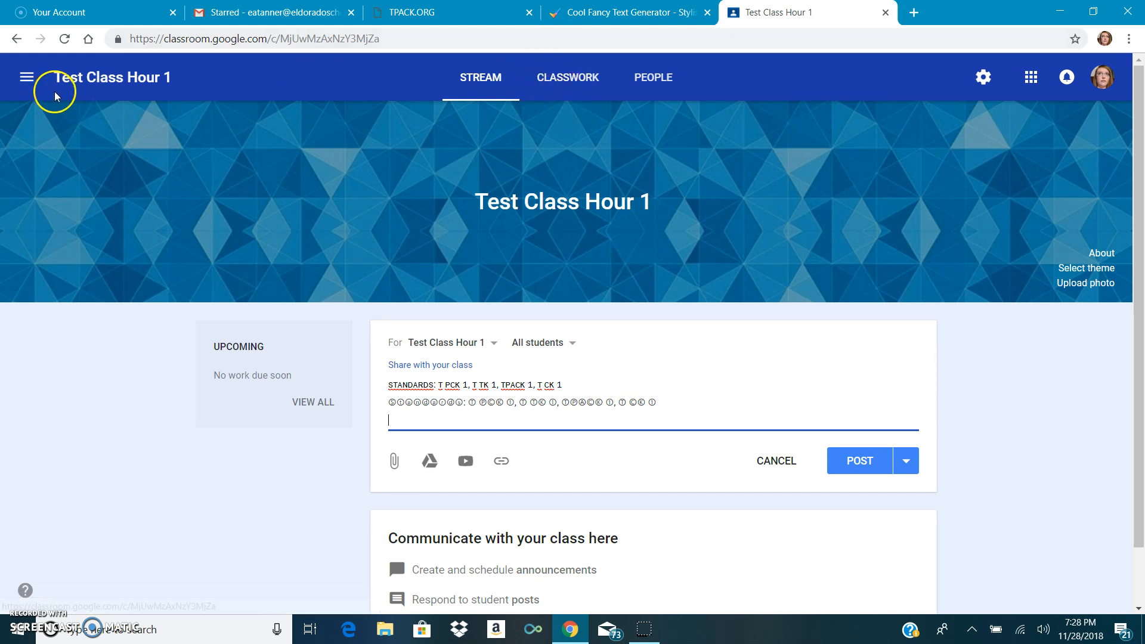
- View the 2nd Hour English Language Arts stream and browse more font styles in Cool Fancy Text Generator
left_click(28, 80)
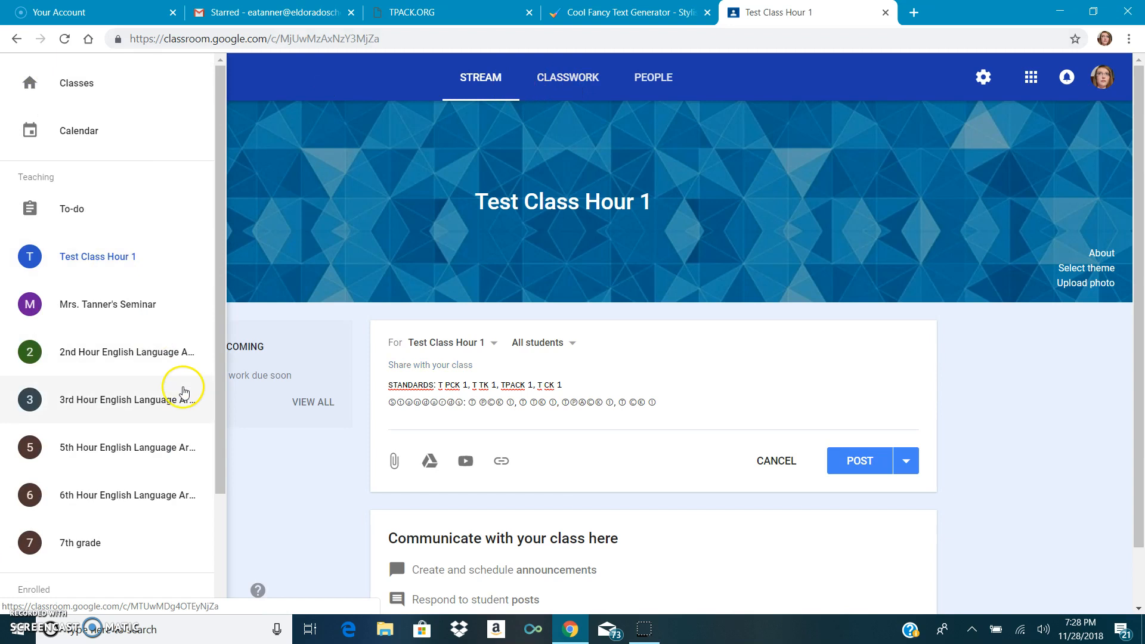
left_click(135, 356)
left_click(631, 371)
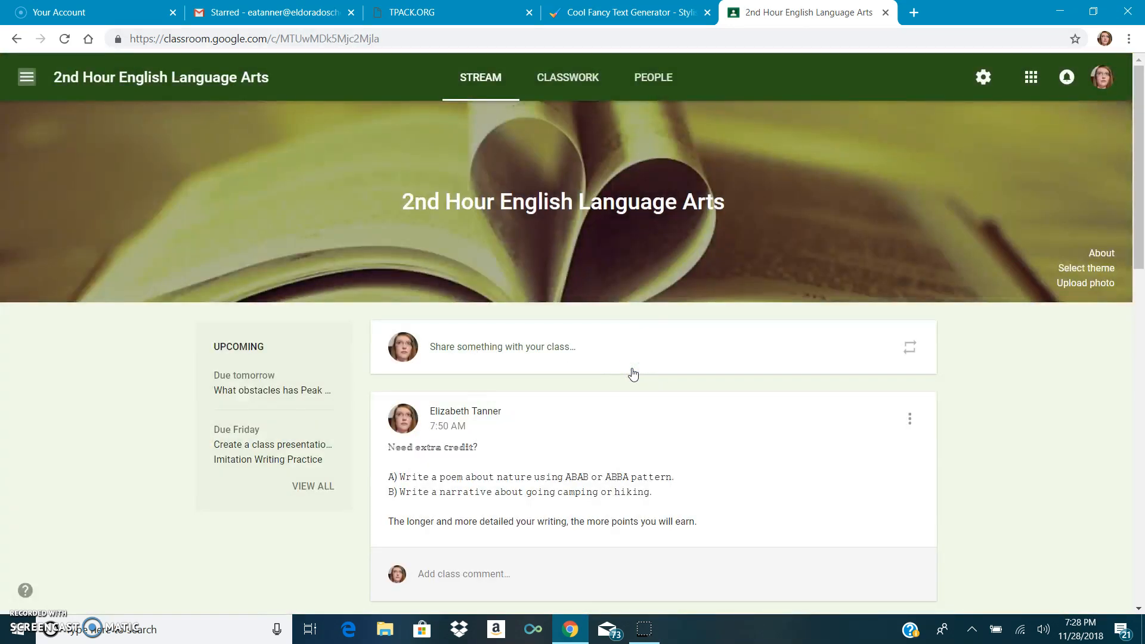
left_click(628, 15)
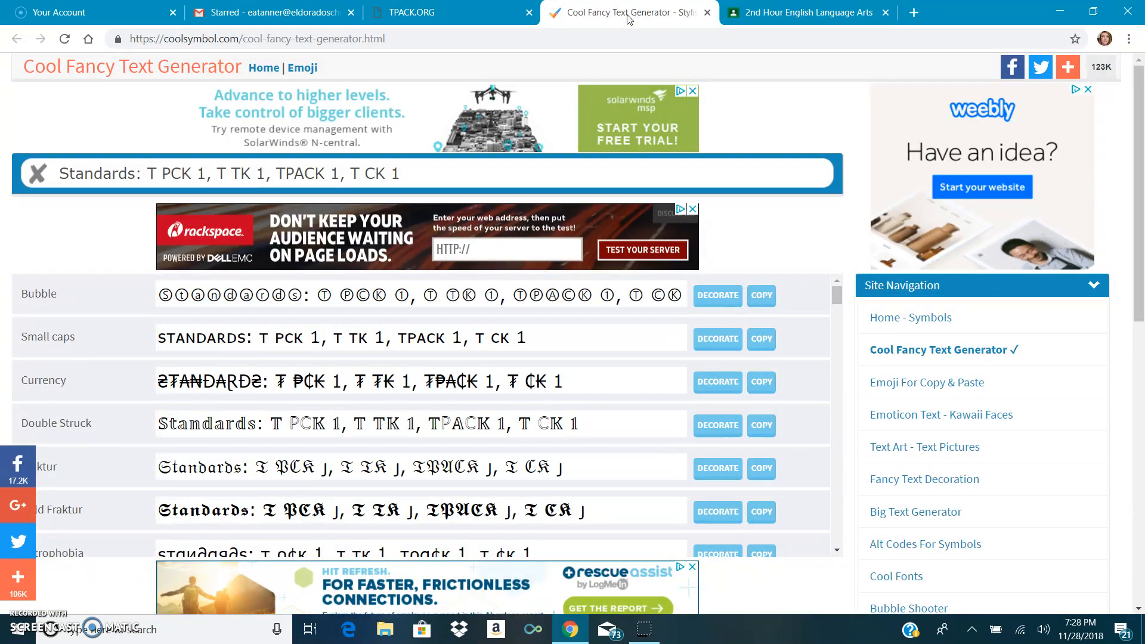
left_click(443, 175)
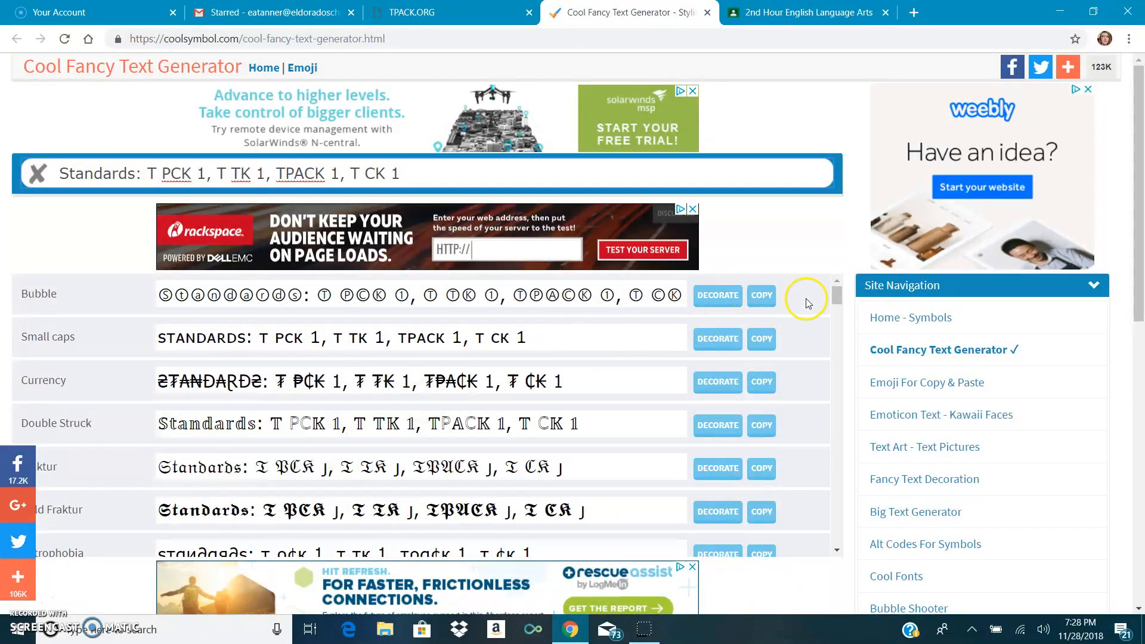
left_click_drag(838, 297, 841, 325)
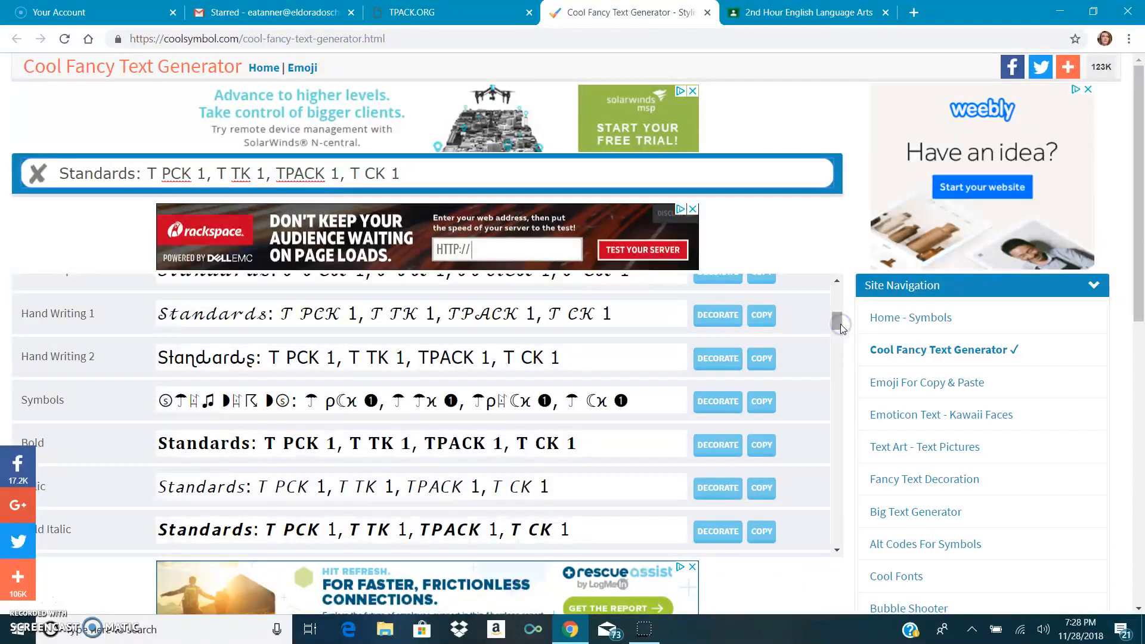
- Compare the styled extra credit announcement in the 2nd Hour stream with the text generator's font styles
left_click(764, 13)
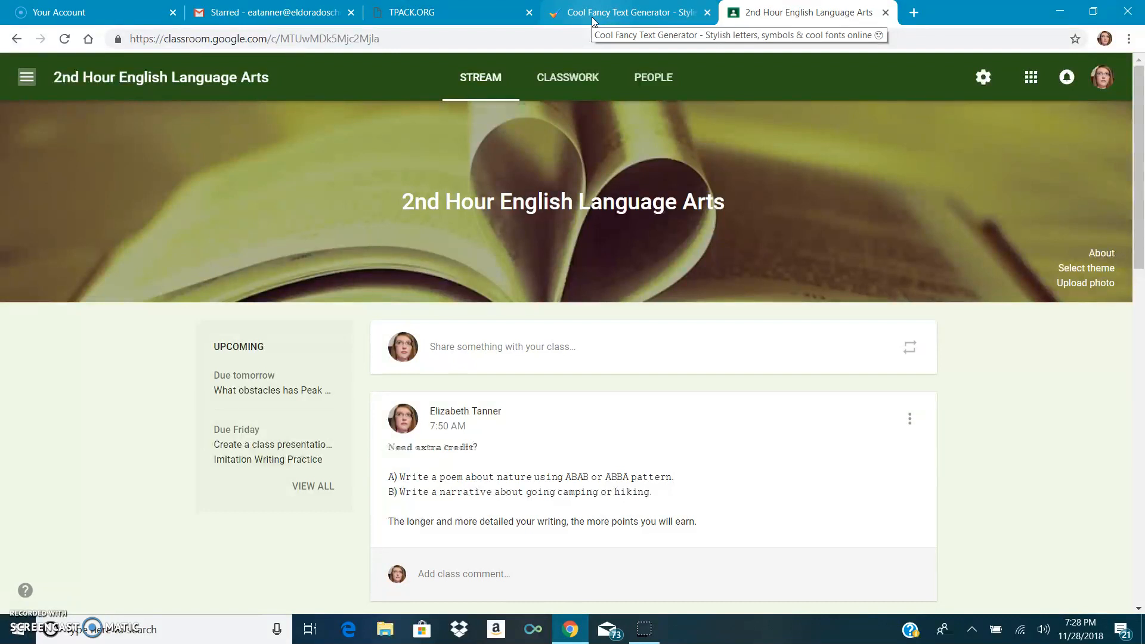
left_click_drag(463, 523, 666, 535)
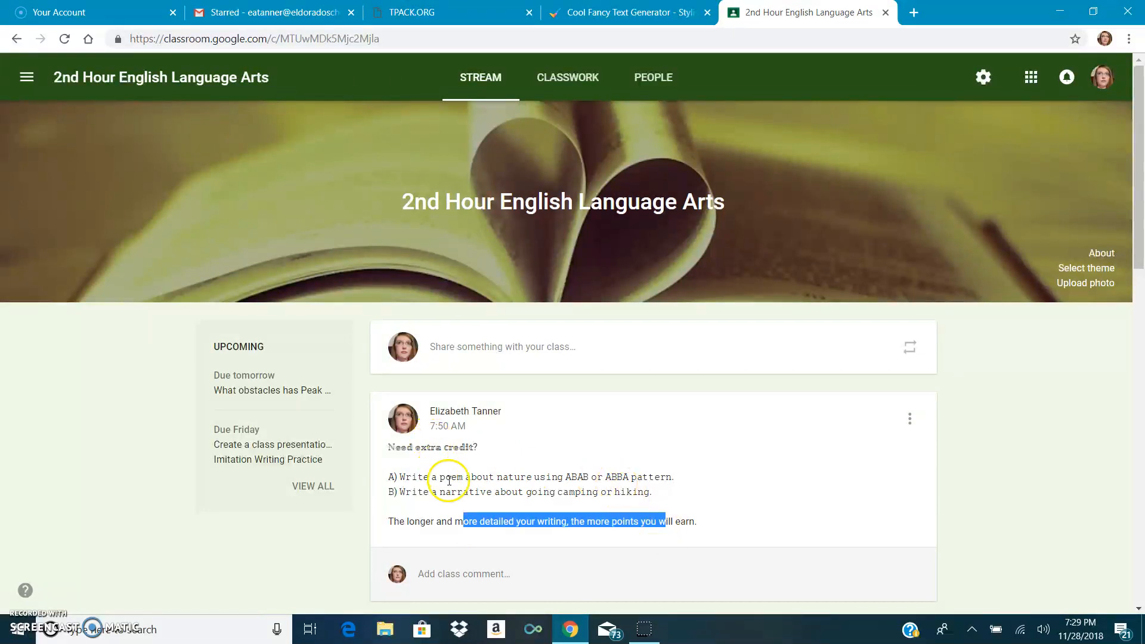
left_click(628, 13)
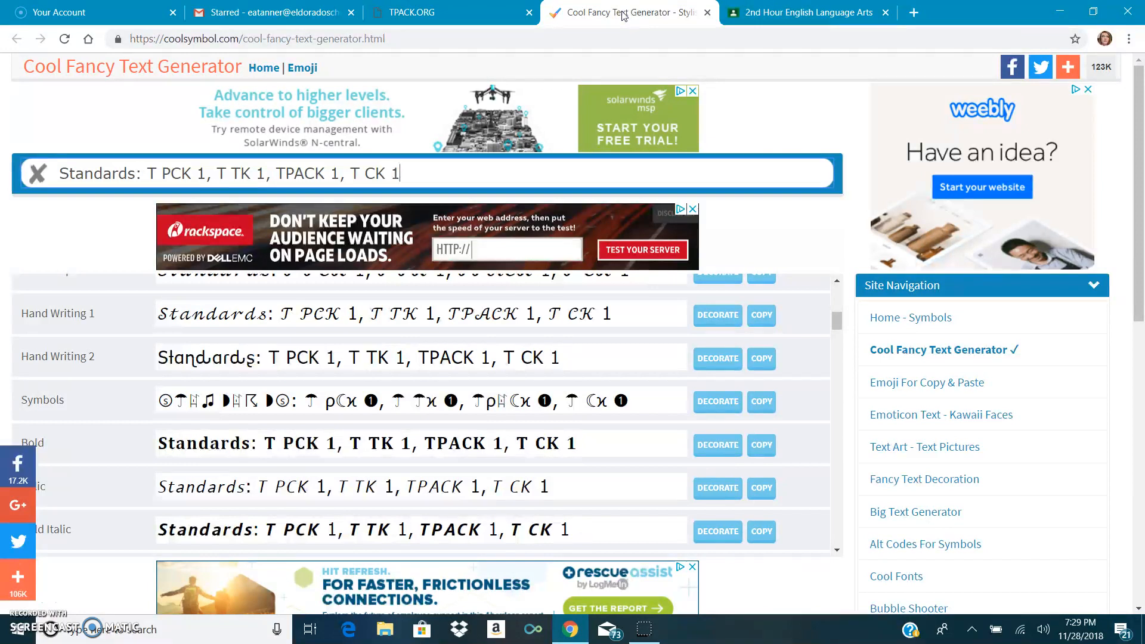
left_click(781, 14)
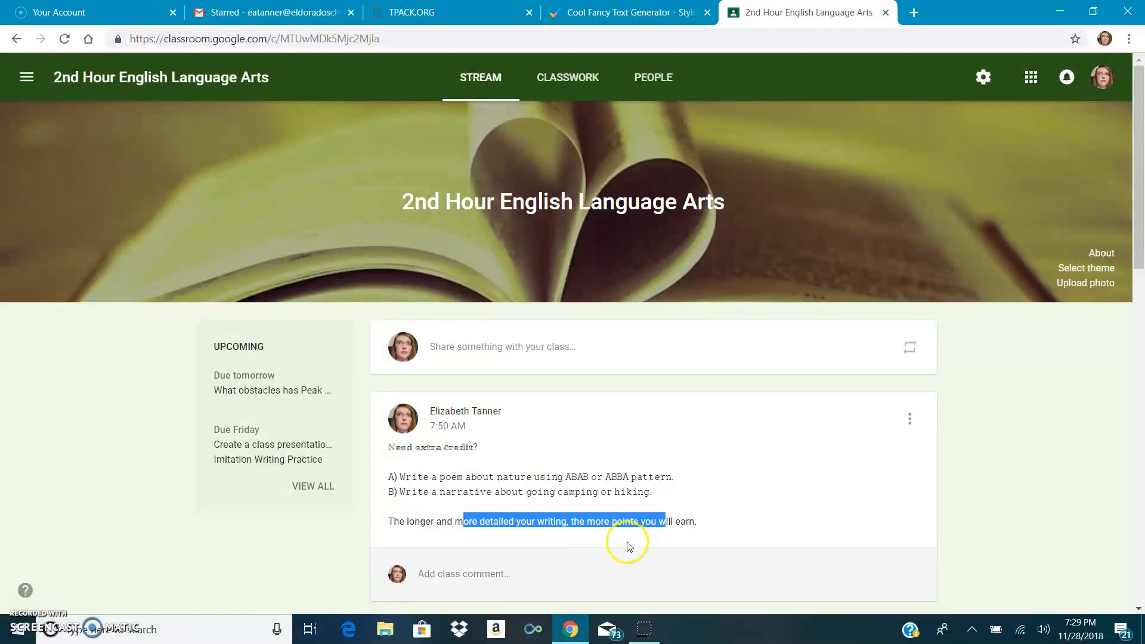
left_click(704, 524)
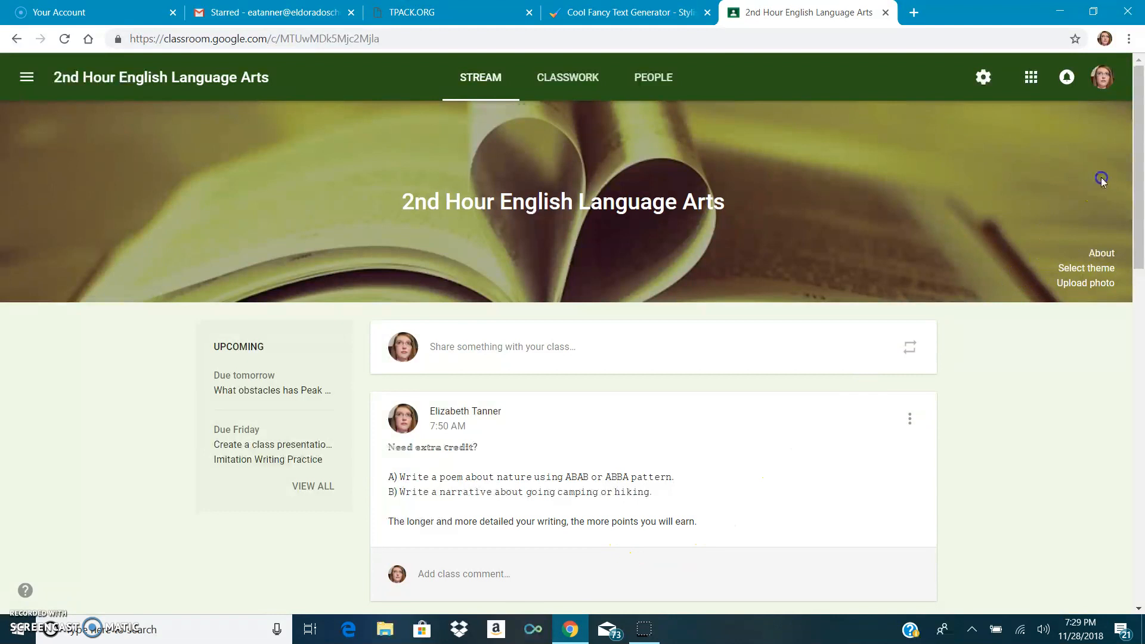
- Examine the 2nd Hour stream's test reminder with its bold heading and the icons marking question, material and assignment posts
left_click(1135, 181)
left_click_drag(1139, 229, 1139, 341)
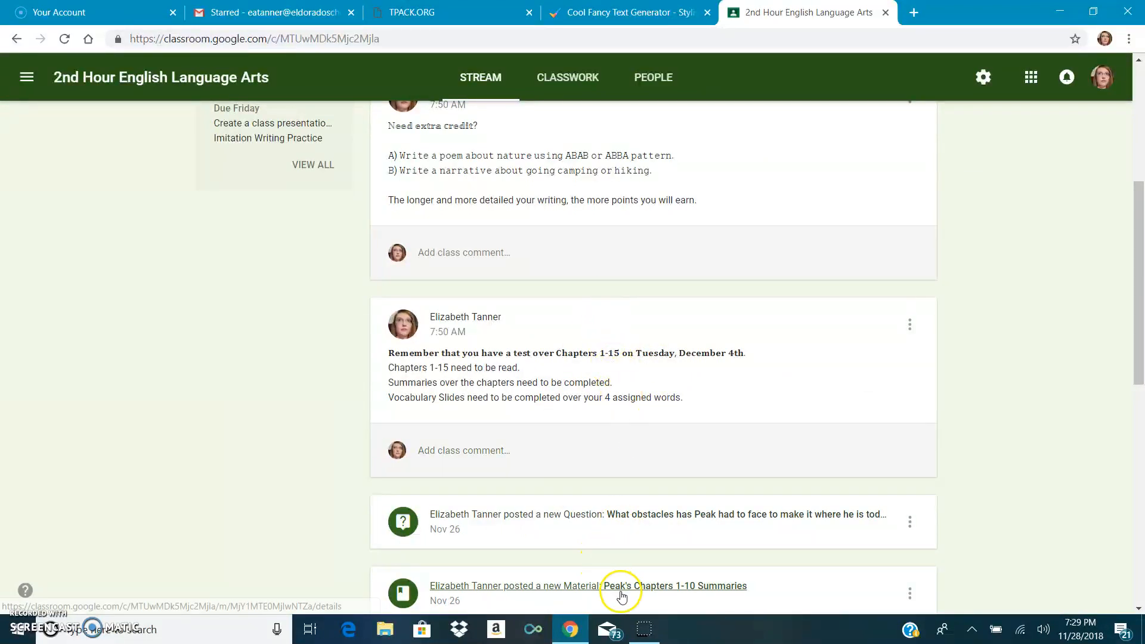
left_click_drag(1139, 261, 1139, 292)
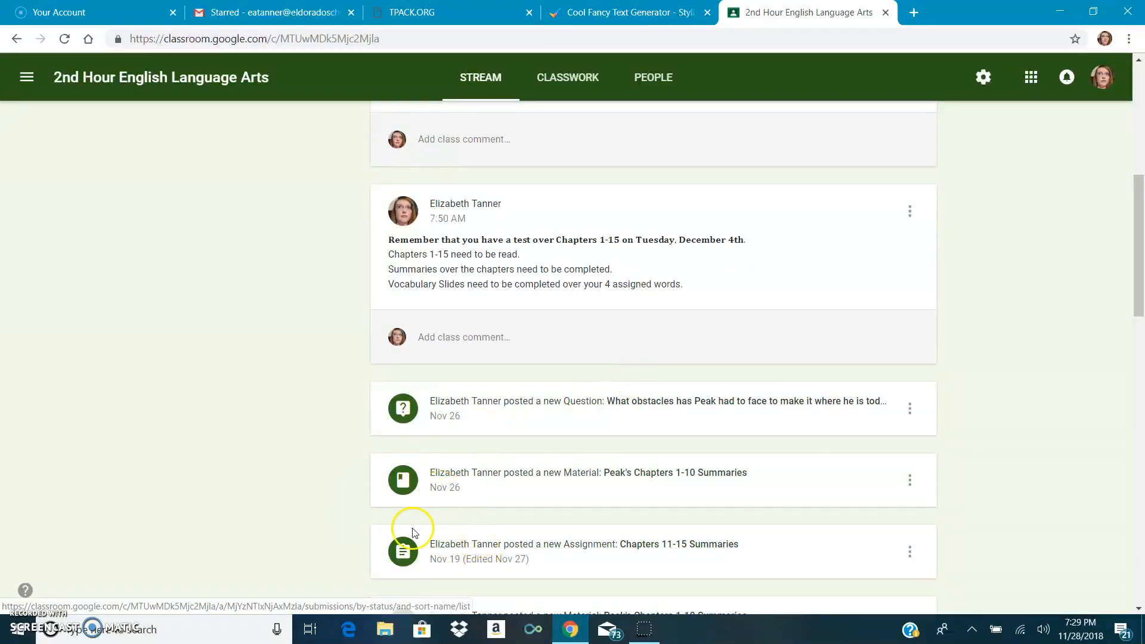
left_click(403, 483)
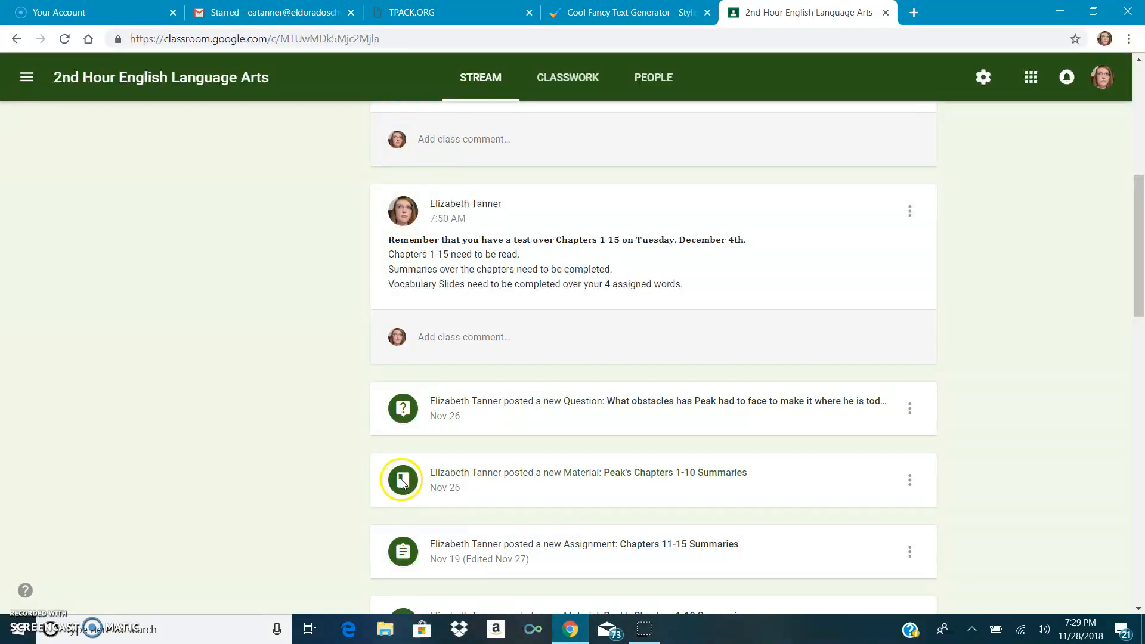
left_click(410, 417)
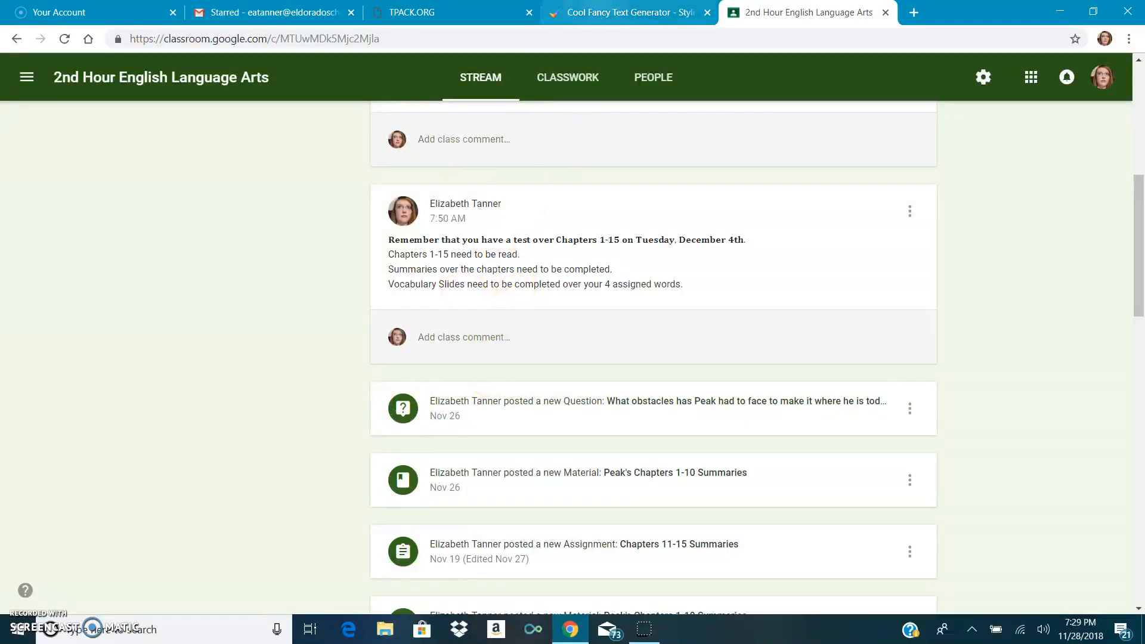
left_click(614, 9)
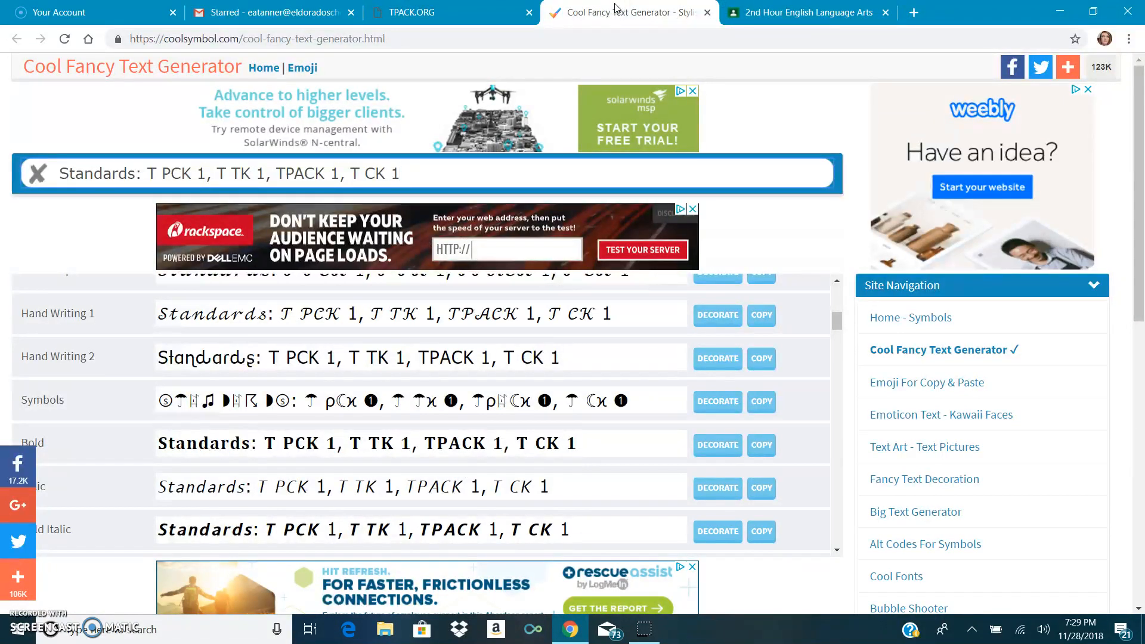
left_click(799, 12)
left_click(465, 256)
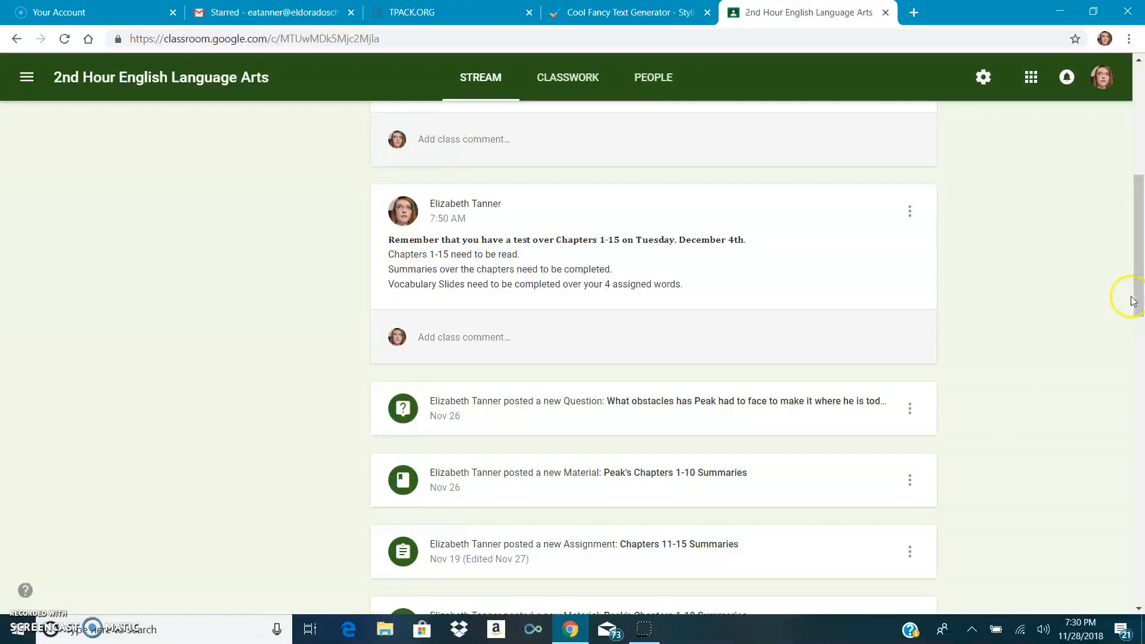
left_click_drag(1134, 299, 1134, 187)
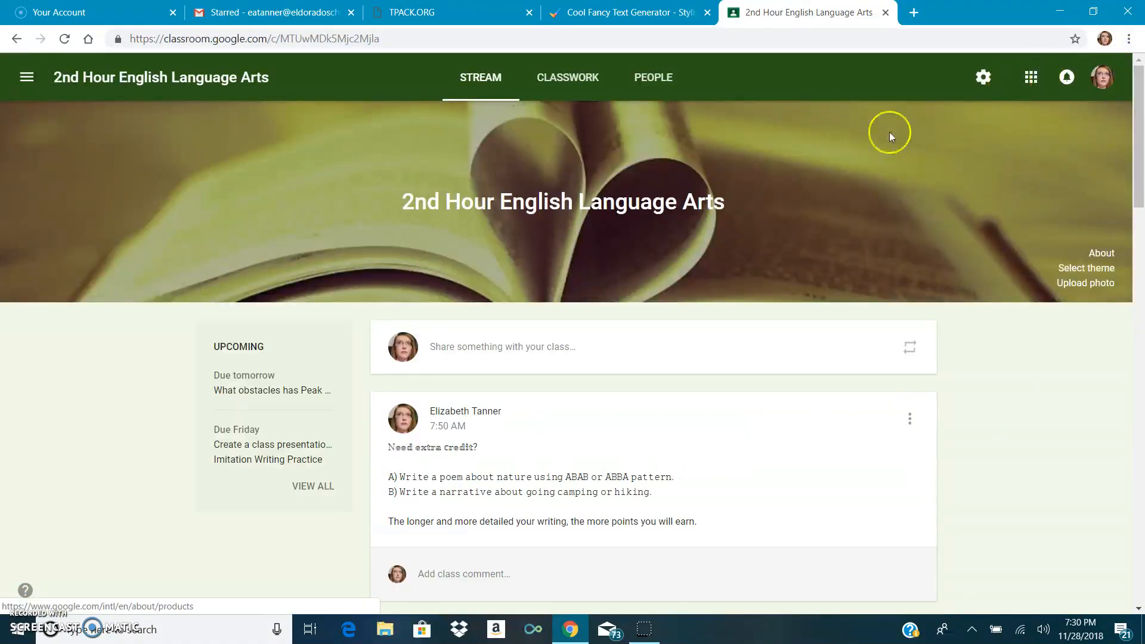
- Open the first listed student's work overview from the 2nd Hour English Language Arts roster
left_click(637, 82)
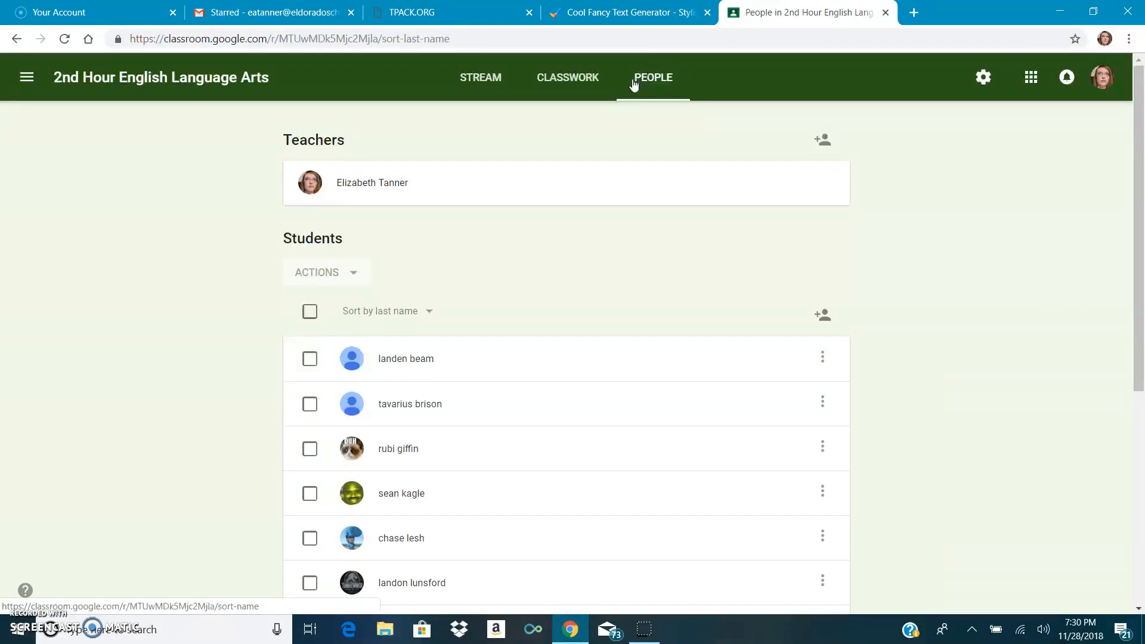
left_click(405, 364)
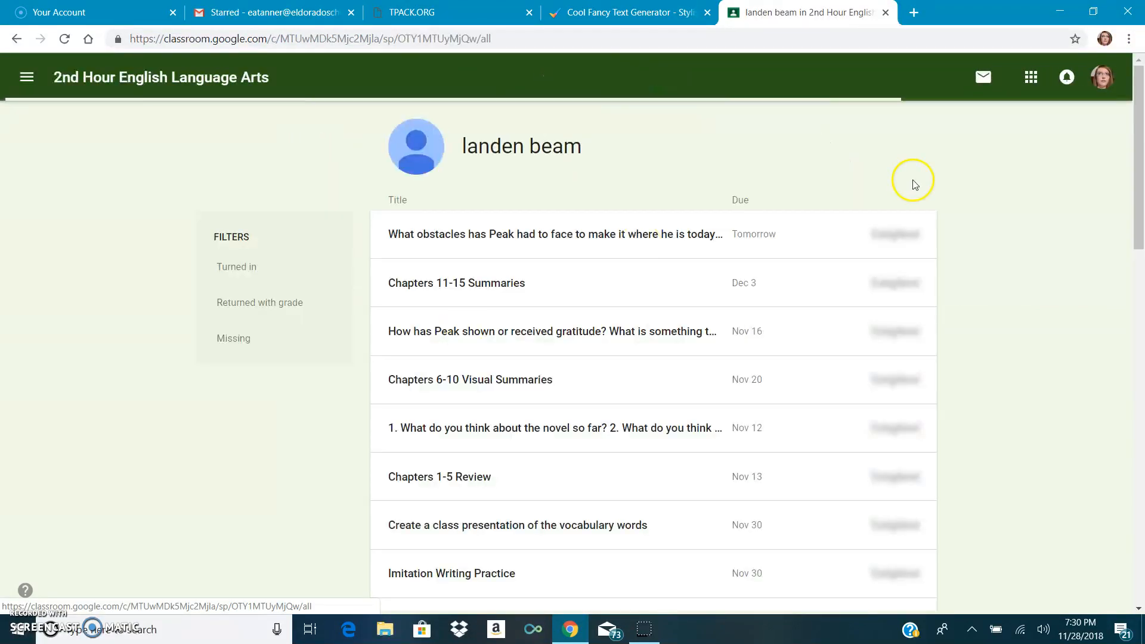
- Examine the student's assignment list with due dates and submission statuses, and view the starred Google Classroom email in Gmail before returning to the list
left_click_drag(1141, 101, 1141, 128)
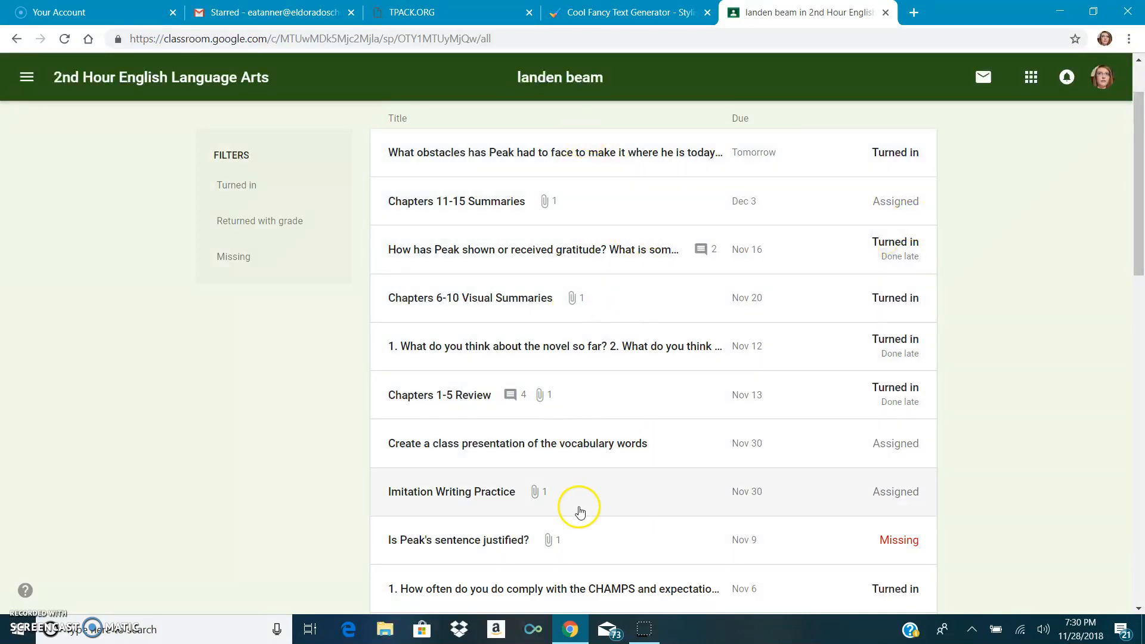
left_click(547, 307)
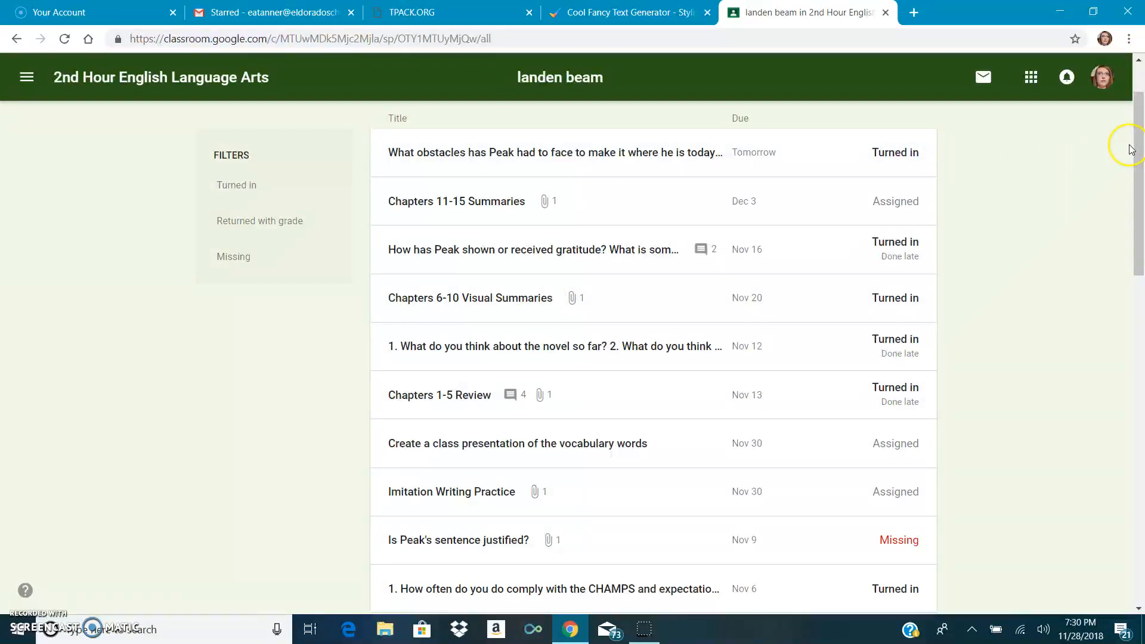
left_click(275, 12)
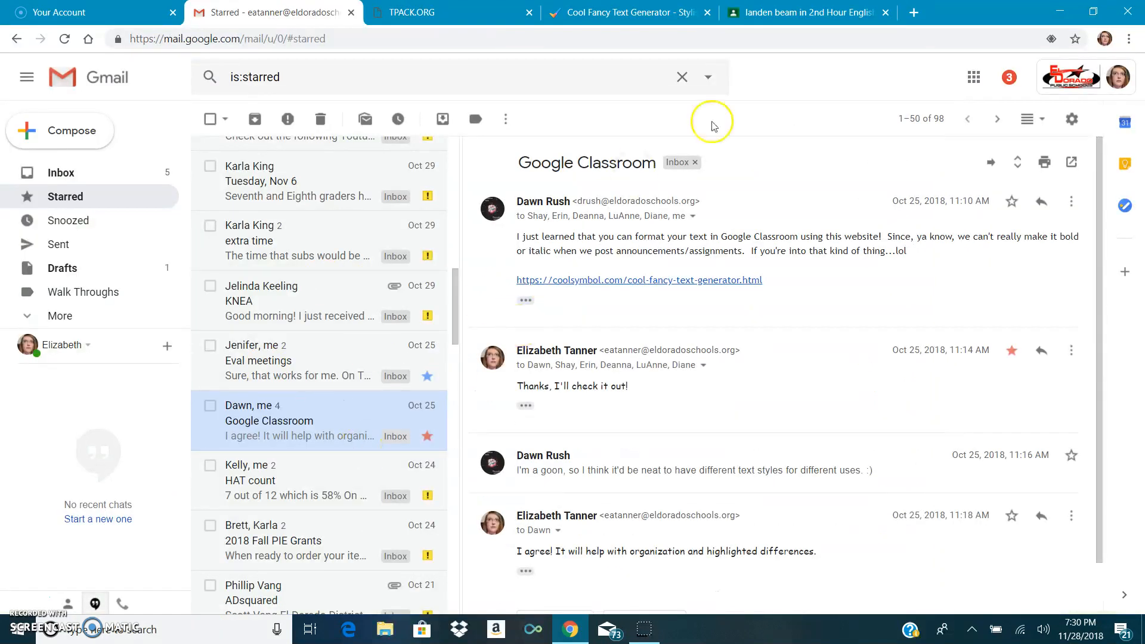
left_click(834, 18)
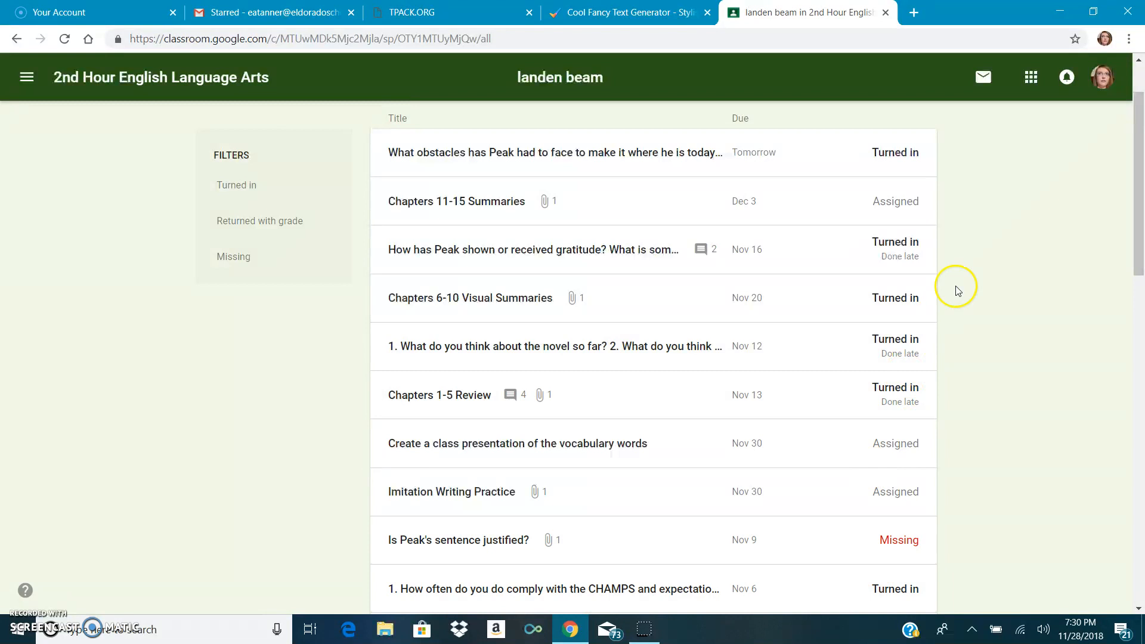
- Filter the student's work list to Turned in assignments, and switch the filter to Missing
left_click(265, 186)
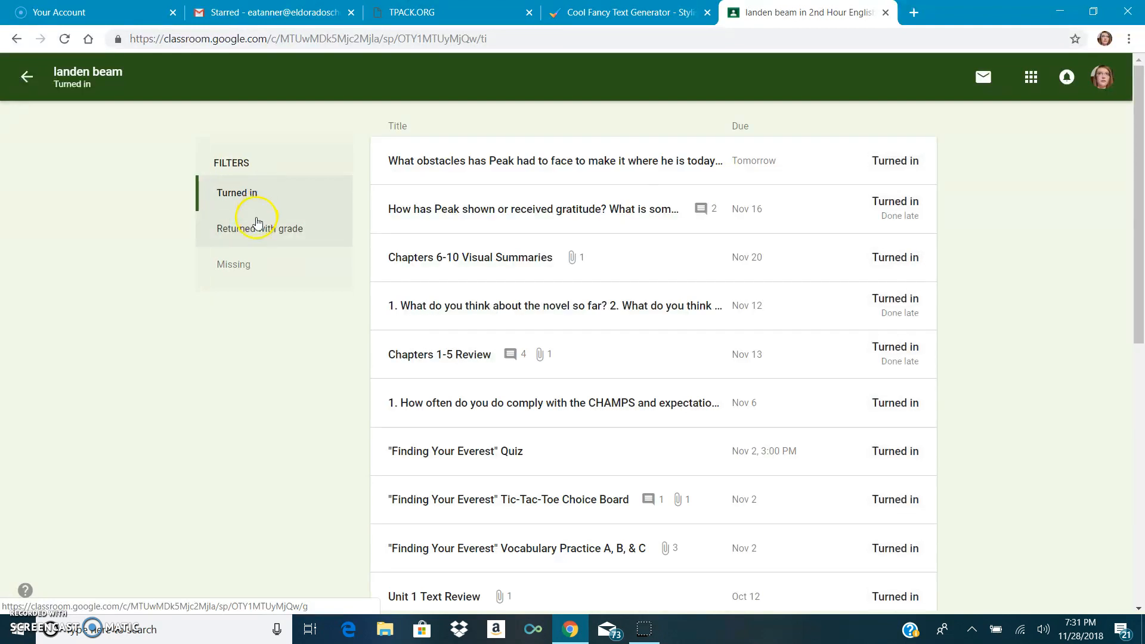
left_click(246, 264)
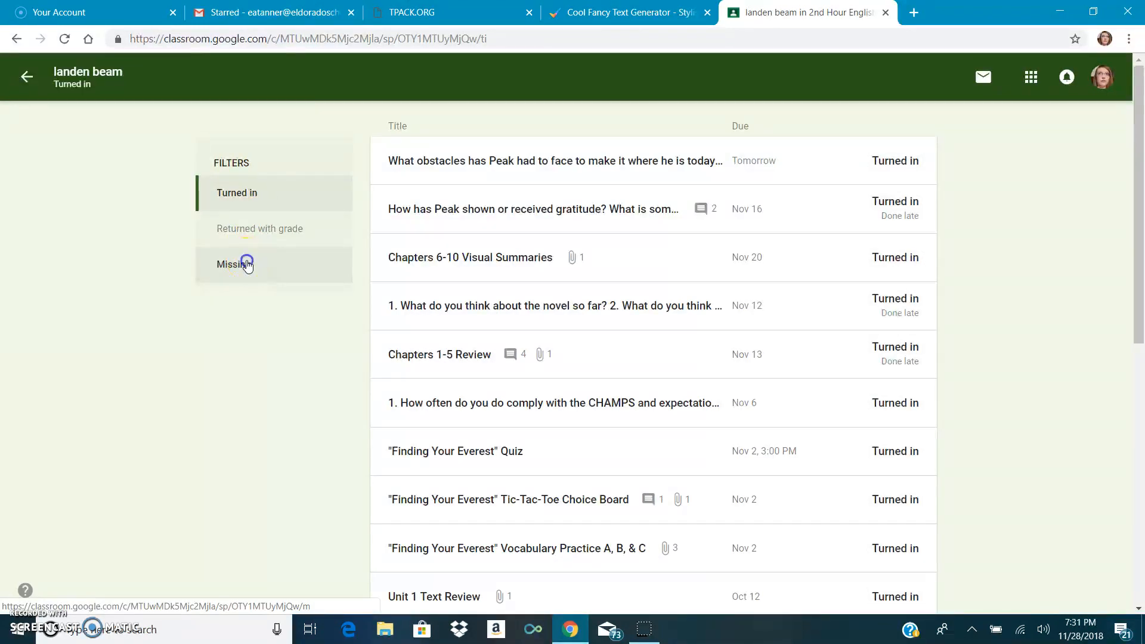